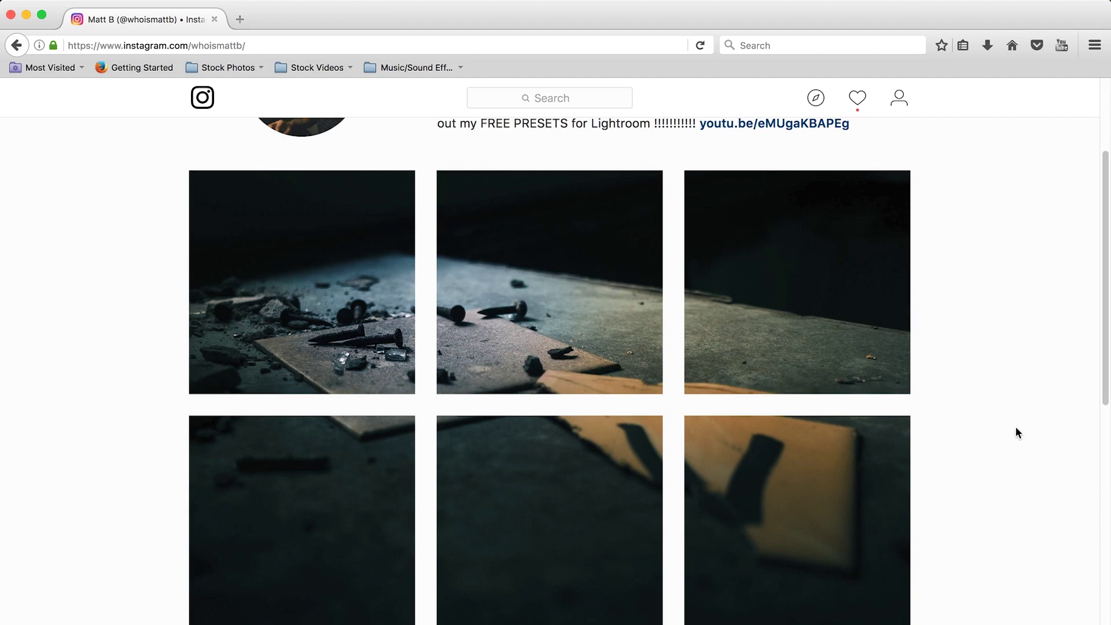
Create a new white document named IG SQ at 3240 × 2160 px and 72 ppi
mouse_move(318, 619)
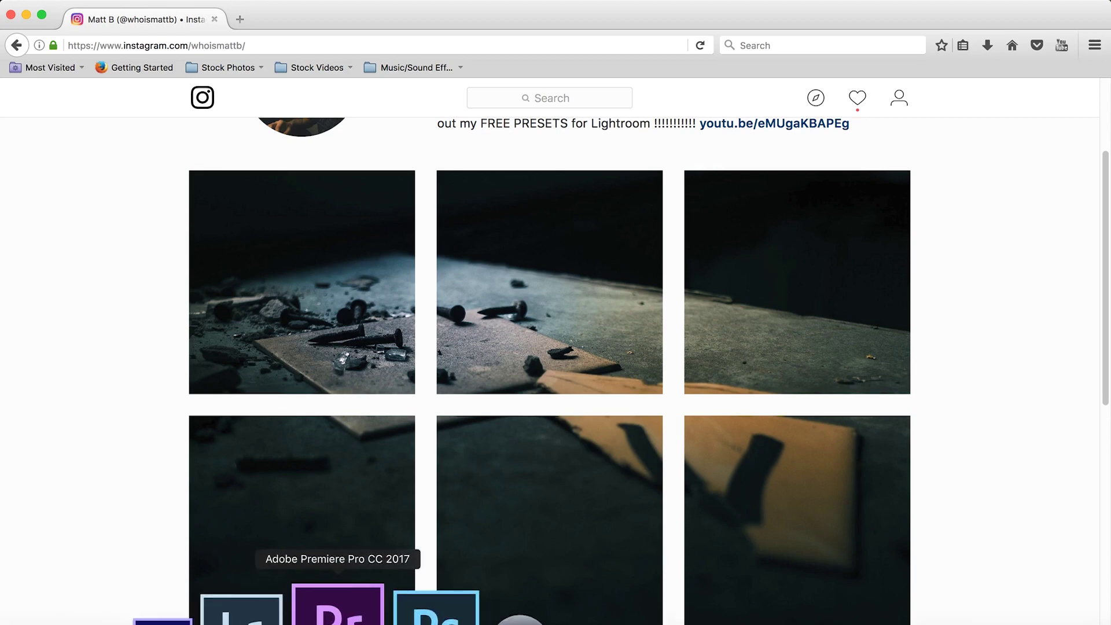
left_click(372, 614)
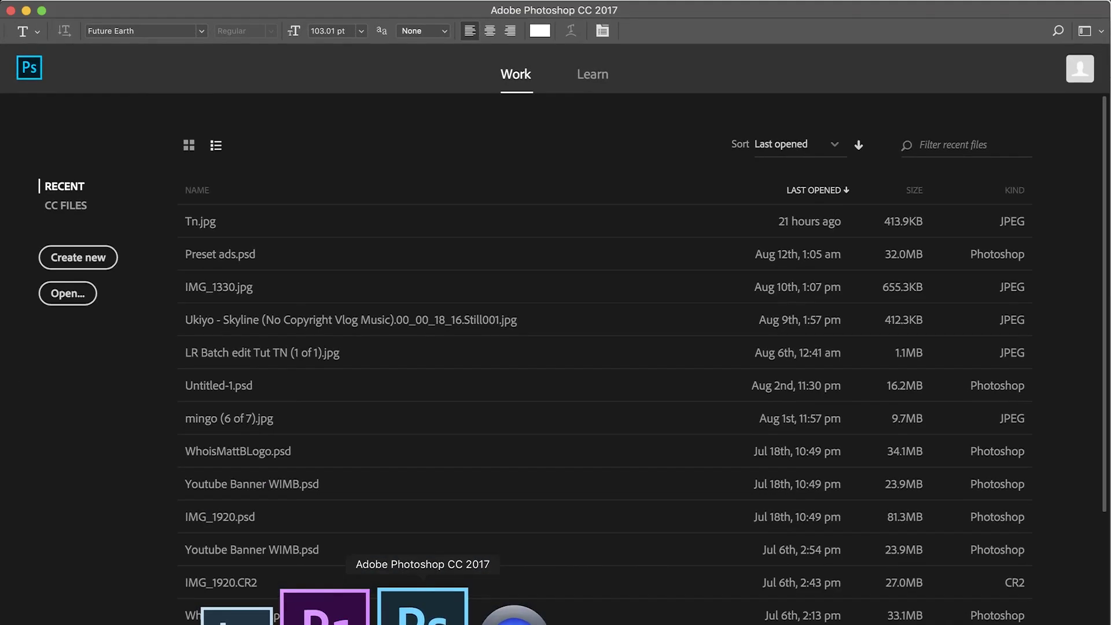
left_click(90, 265)
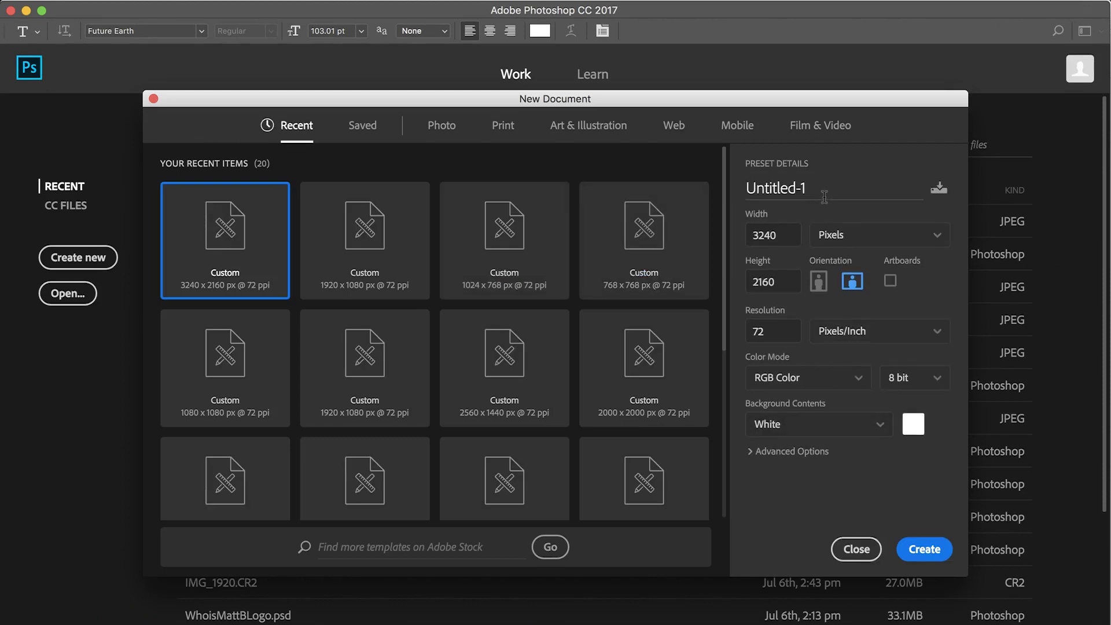
left_click(818, 188)
key("BackSpace")
type("IG S")
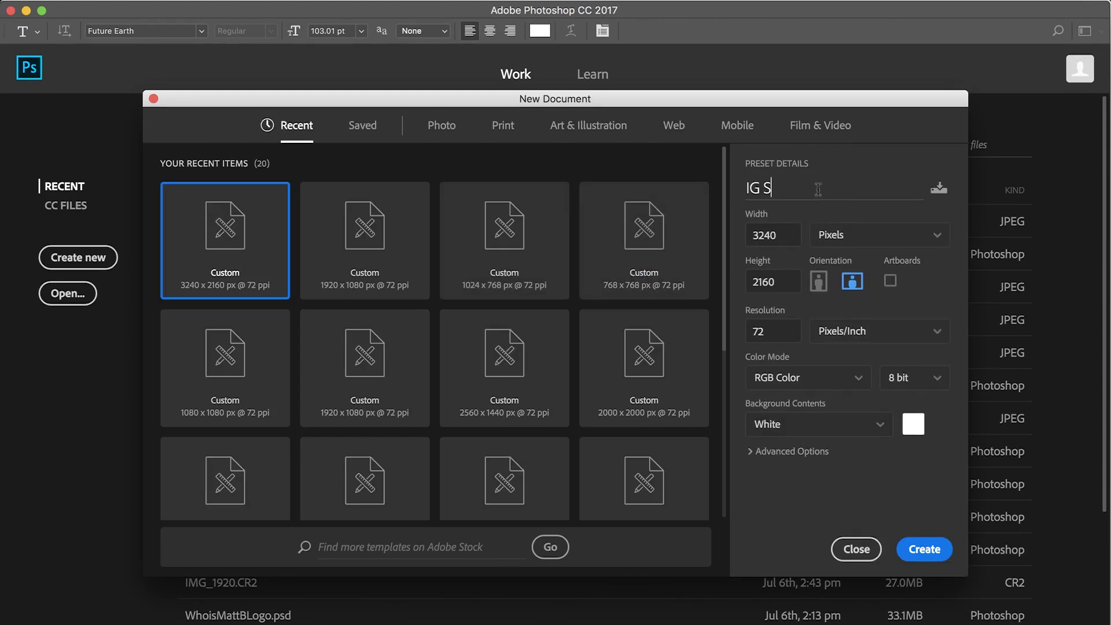
type("Q")
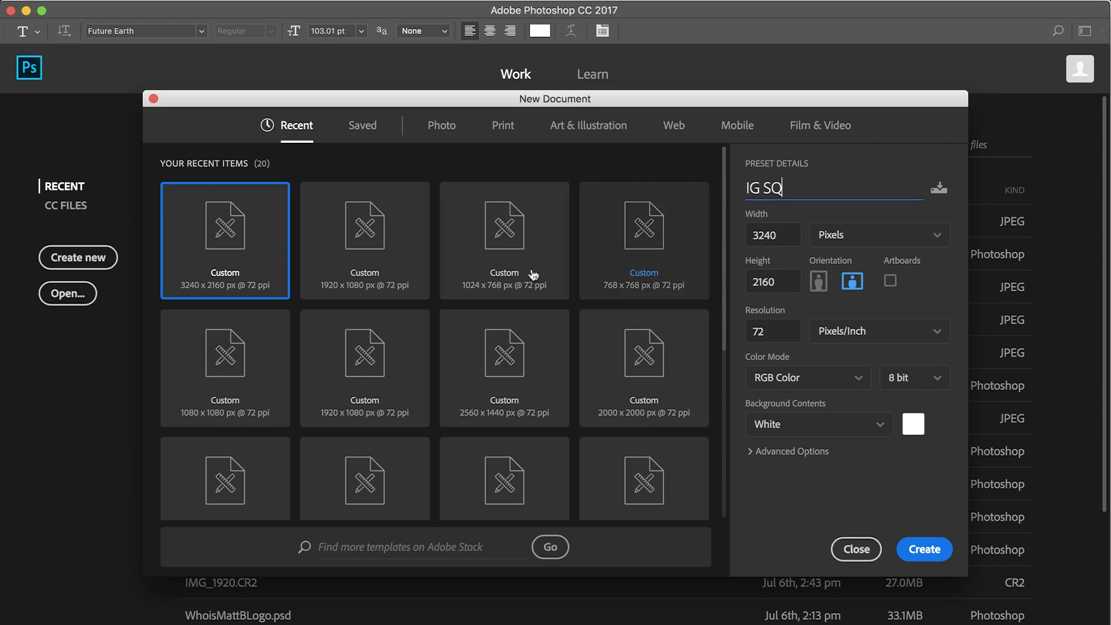
double_click(776, 234)
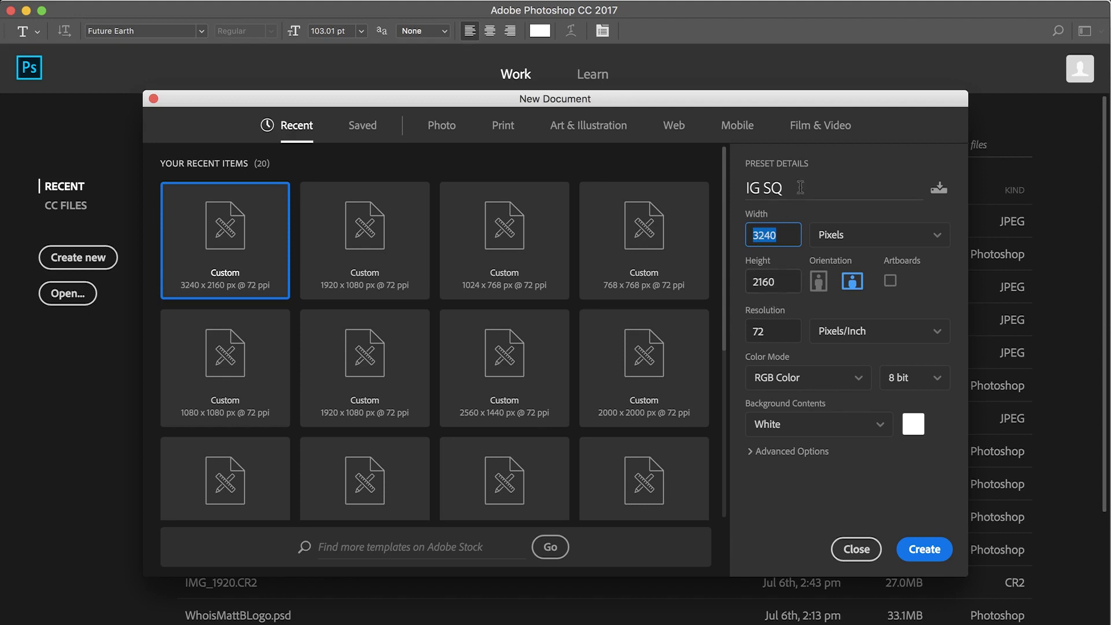
left_click(933, 554)
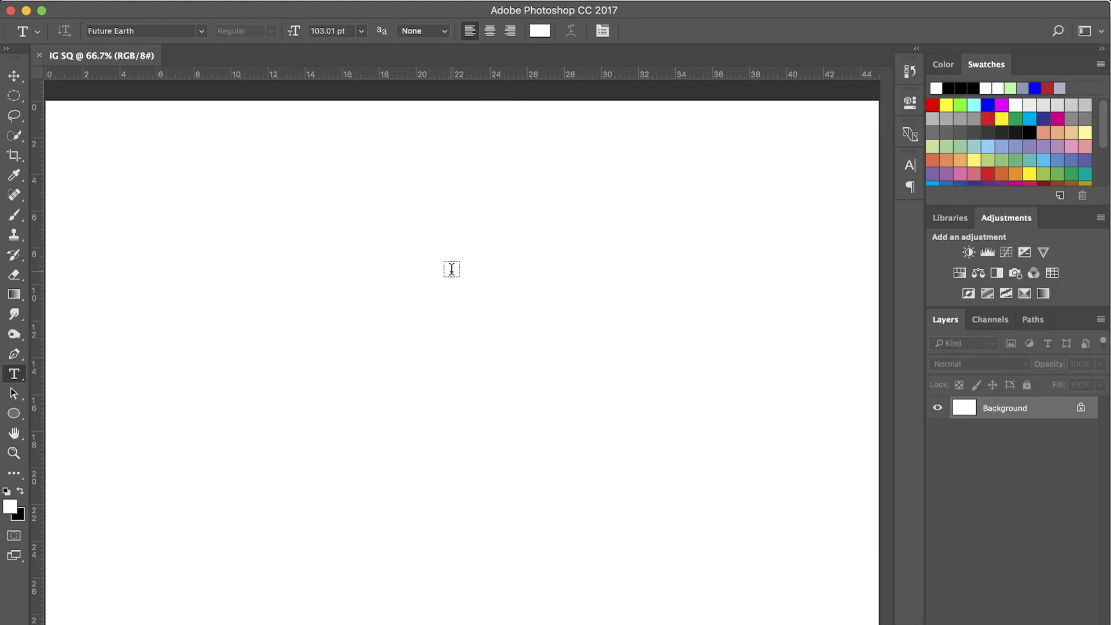
Add a New Guide Layout of 3 columns and 2 rows to the IG SQ canvas
mouse_move(448, 3)
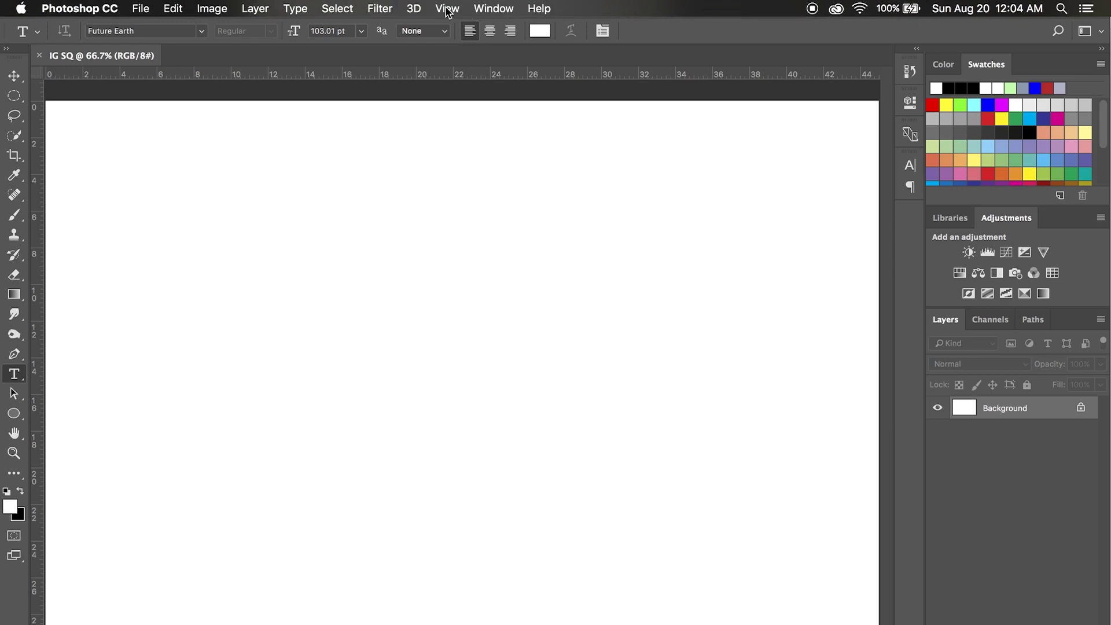
left_click(448, 10)
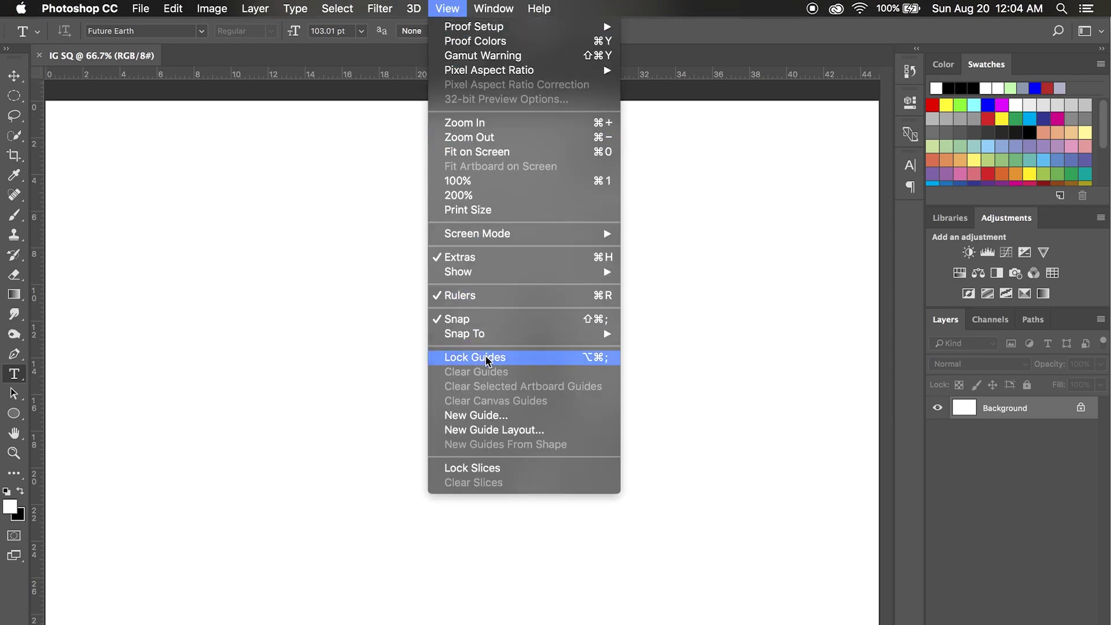
left_click(488, 431)
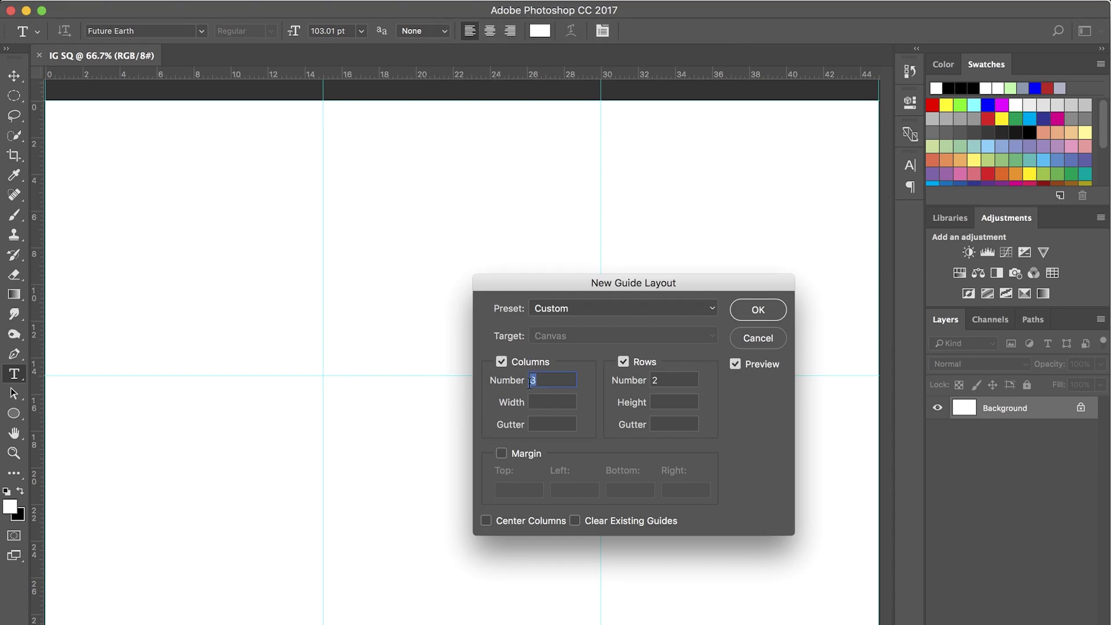
left_click(661, 381)
left_click(762, 313)
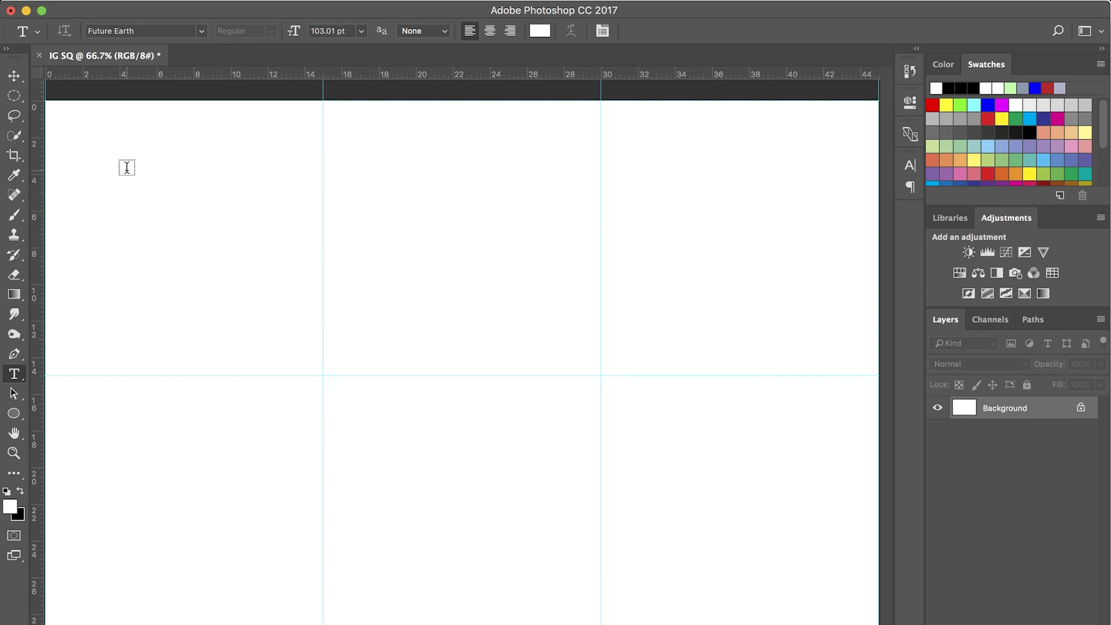
Place Squares for IG.jpg from the PS Tutorial folder as an embedded image
left_click(141, 8)
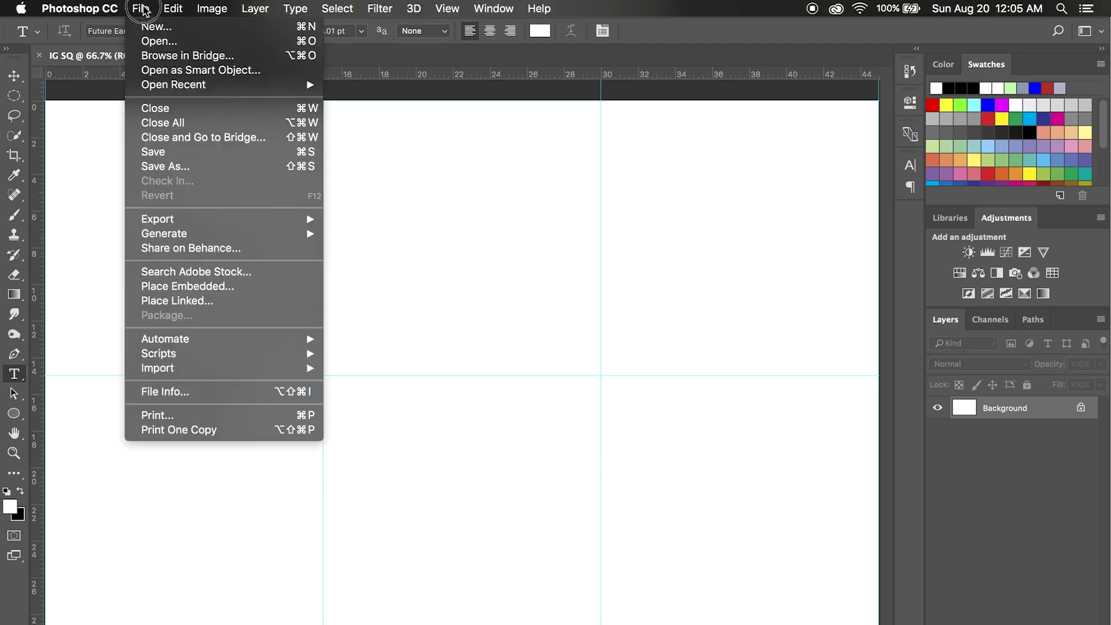
left_click(190, 286)
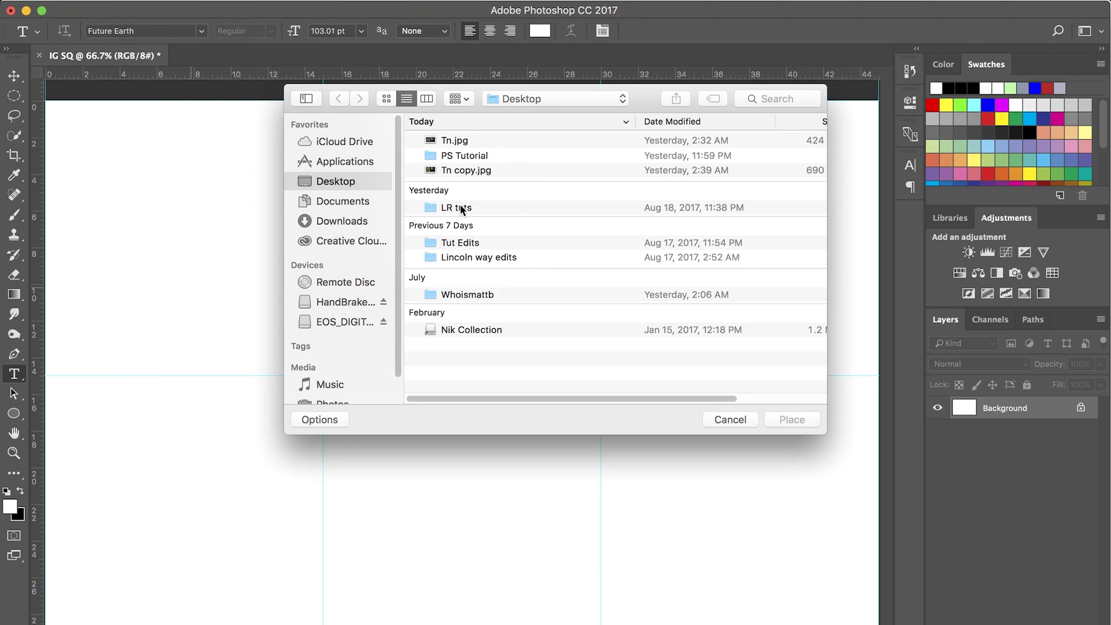
left_click(482, 158)
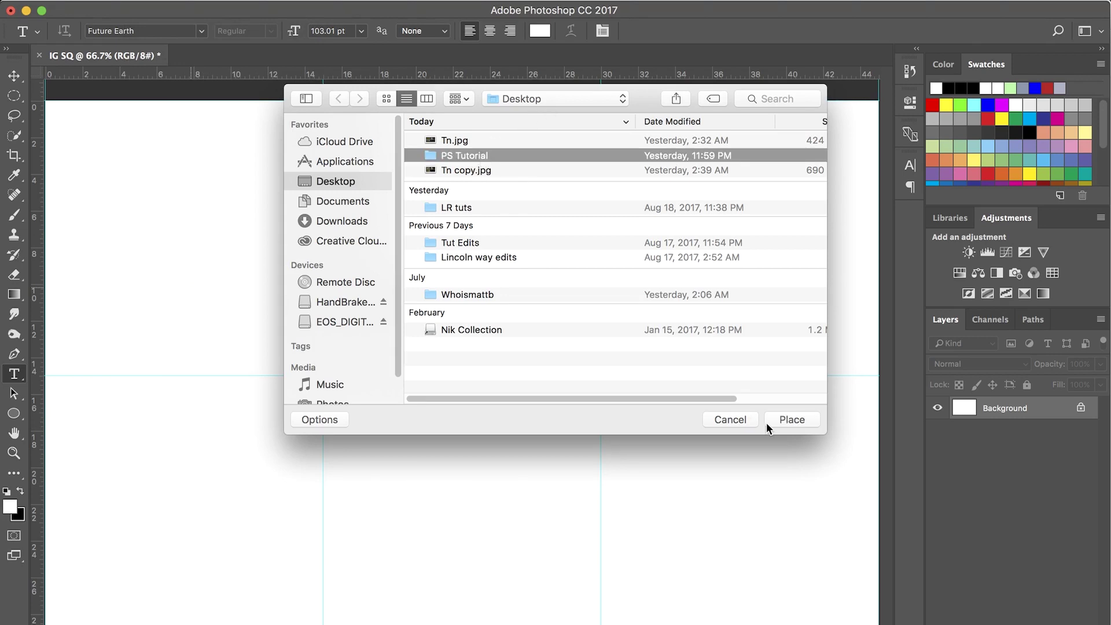
double_click(476, 157)
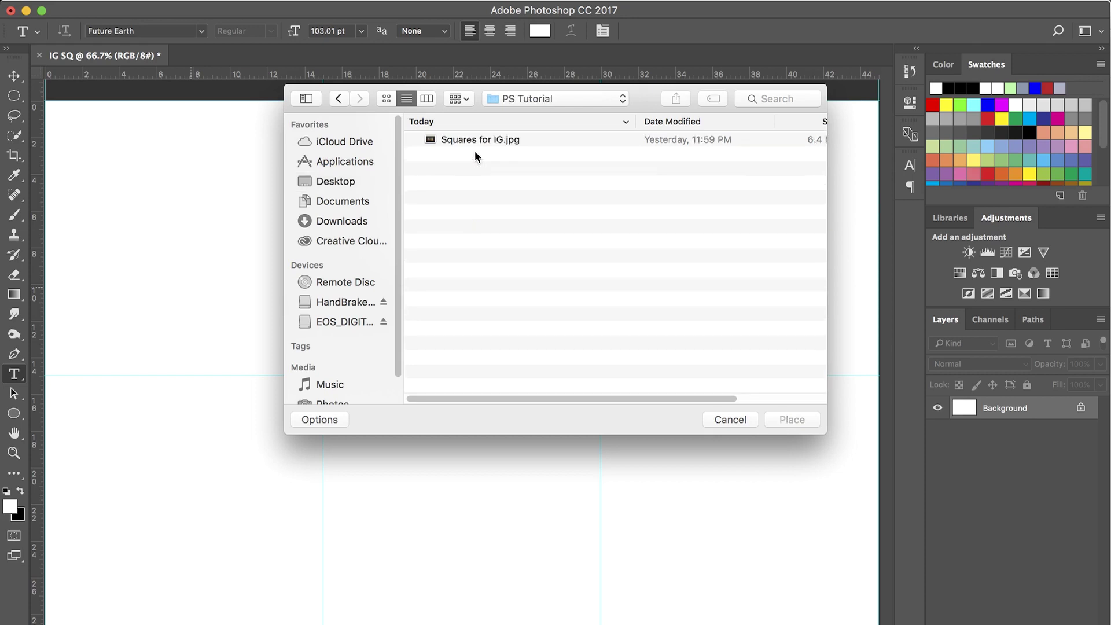
left_click(488, 140)
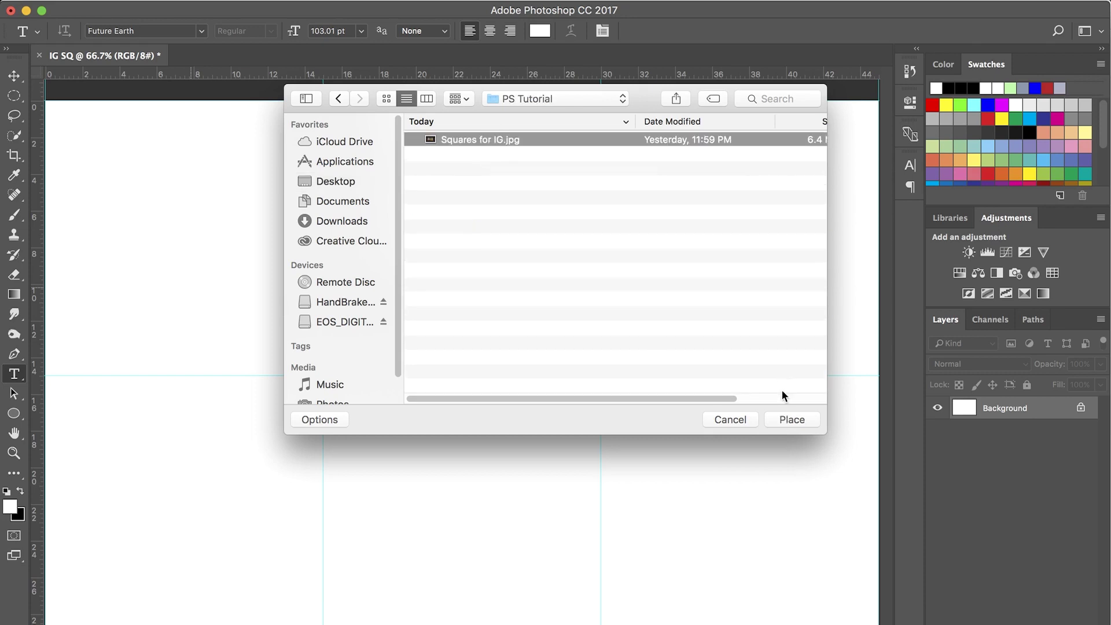
left_click(789, 421)
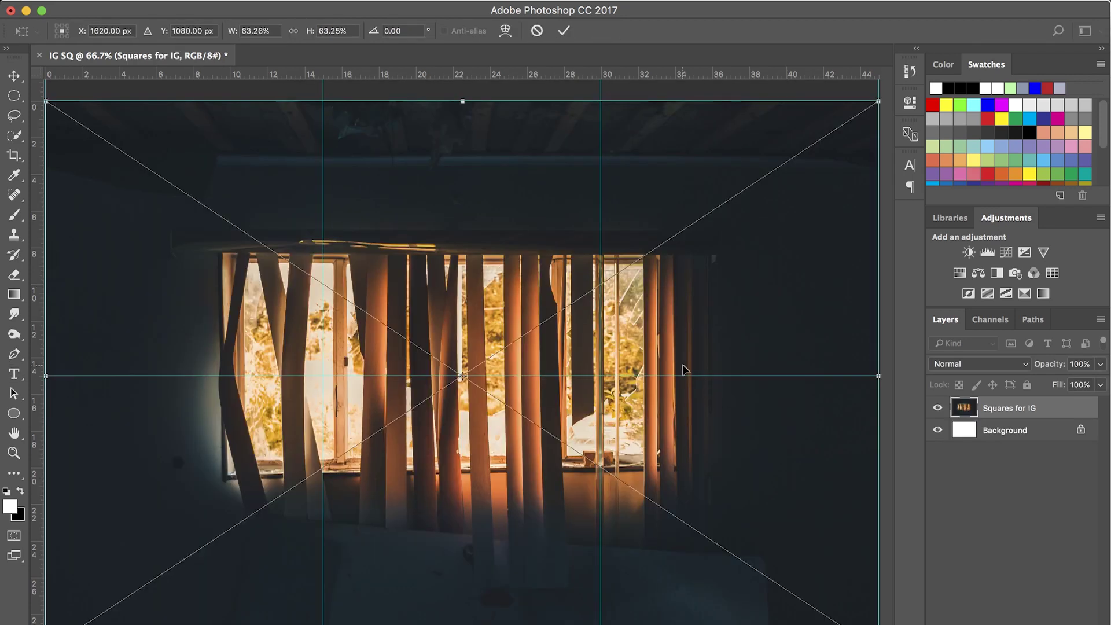
Enlarge the photo from its top-right corner to cover the canvas and commit the transform
scroll(682, 370, "down", 3)
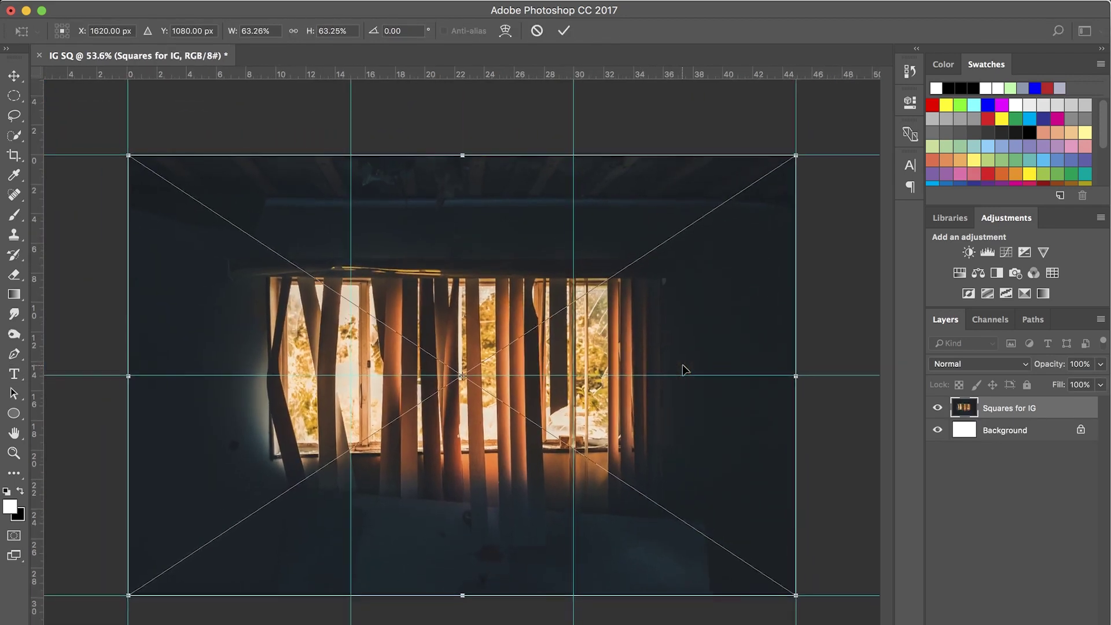
scroll(682, 369, "up", 1)
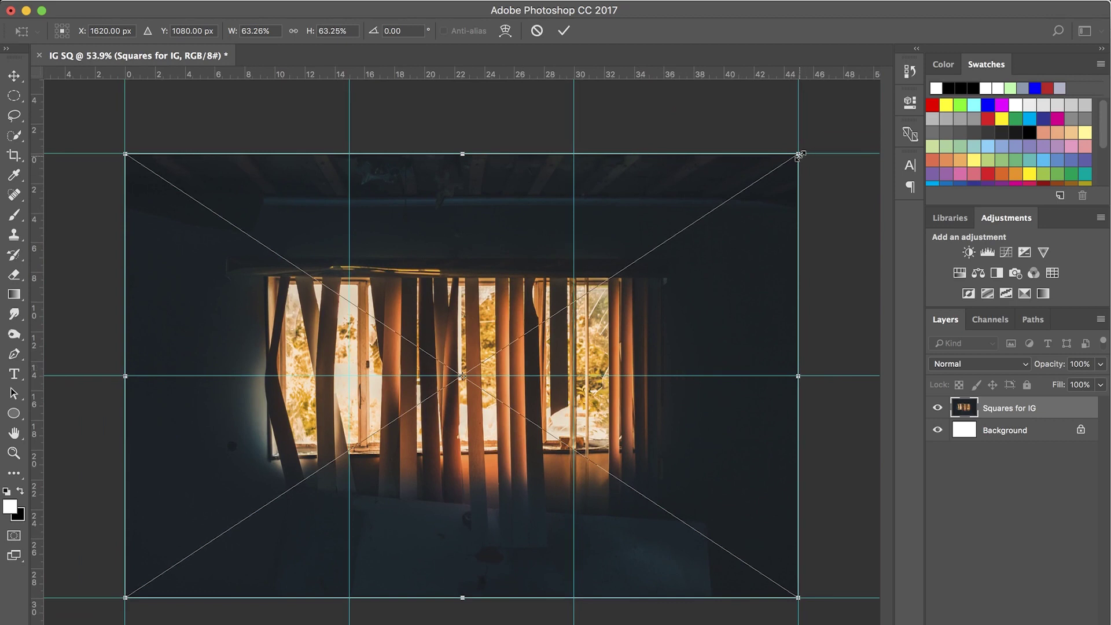
mouse_move(798, 154)
left_mouse_down()
mouse_move(837, 118)
mouse_move(798, 156)
left_mouse_up()
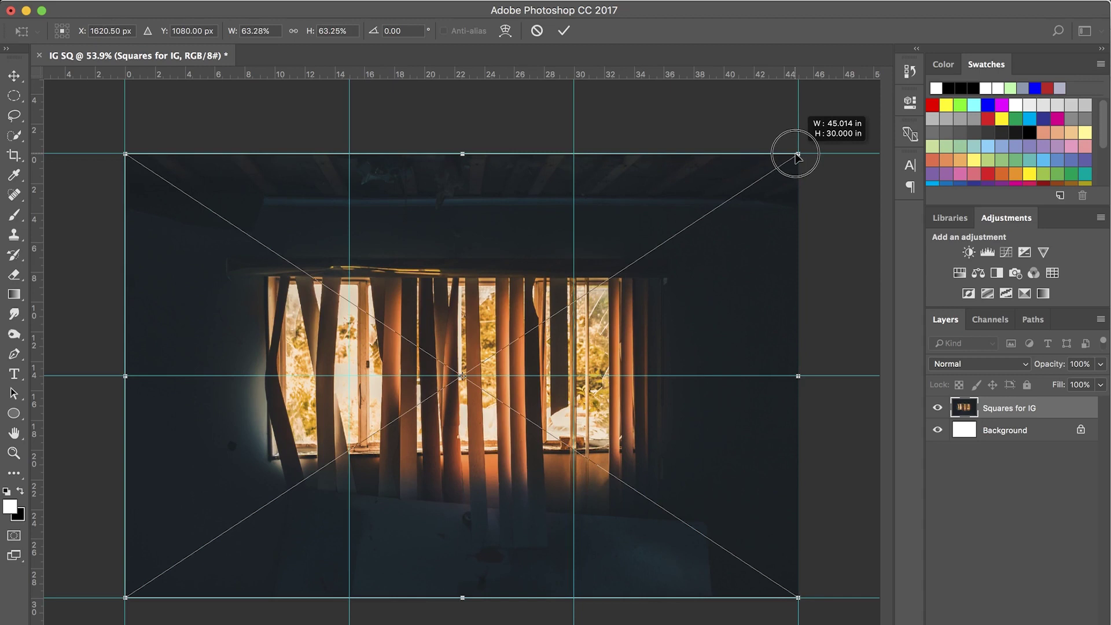
left_click_drag(797, 156, 797, 156)
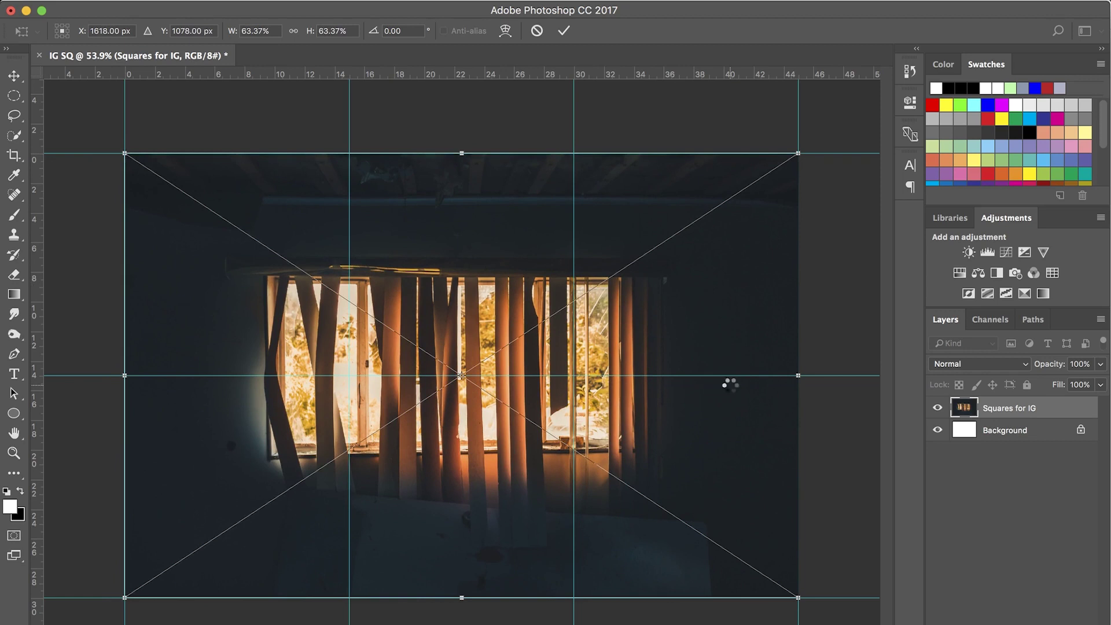
key("Return")
key("t")
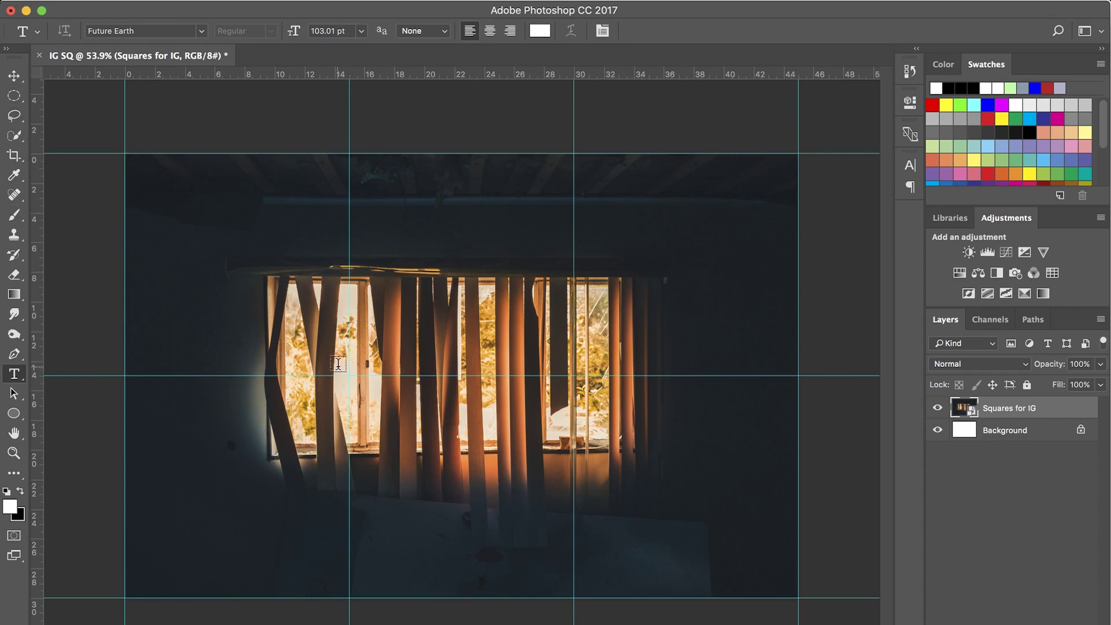
Crop the canvas to one 15 × 15 in guide square, the photo's bottom-right tile
left_click(18, 161)
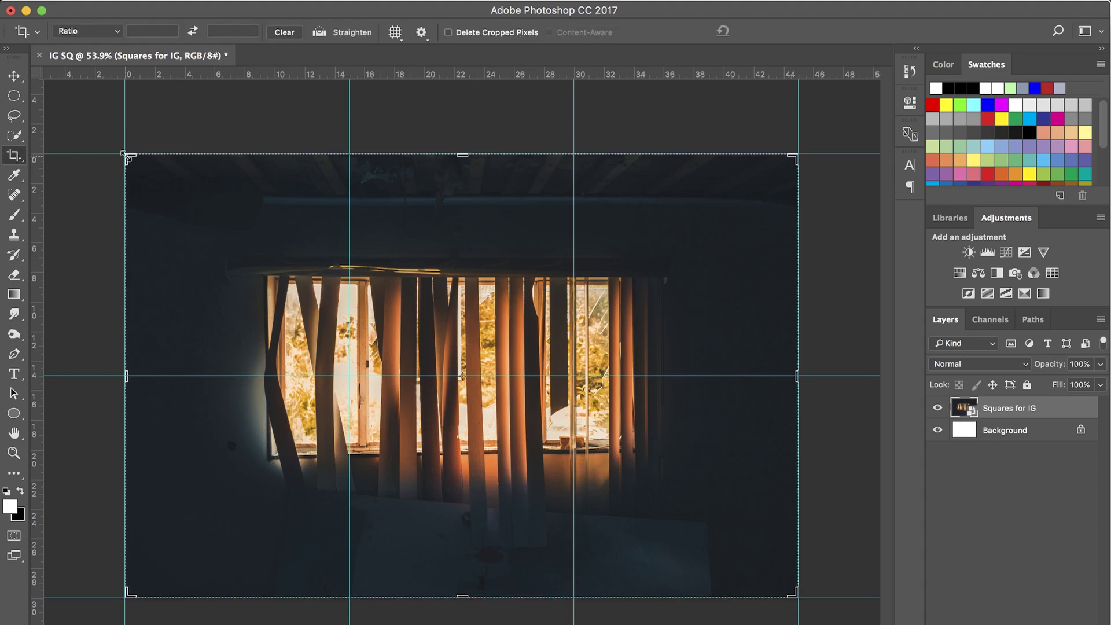
left_click_drag(124, 153, 350, 269)
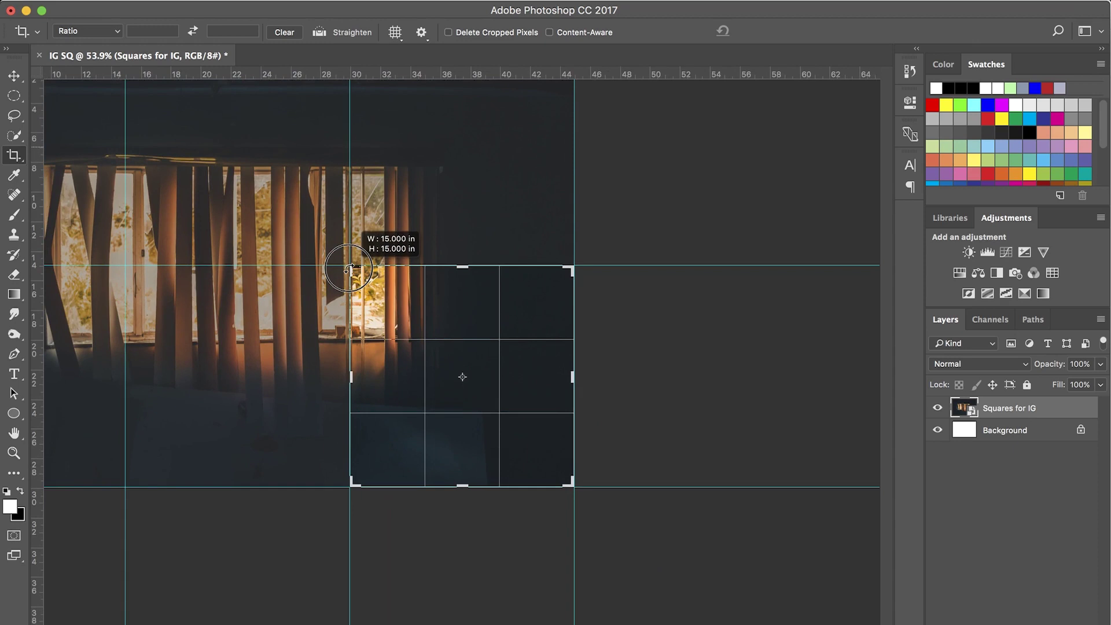
left_click_drag(350, 269, 350, 269)
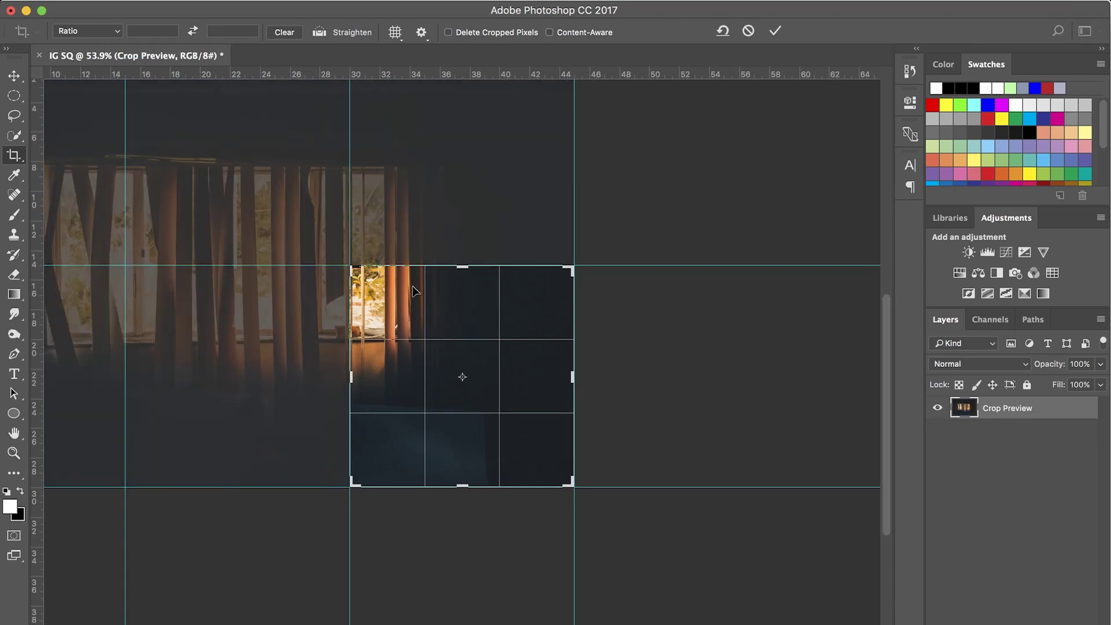
key("Return")
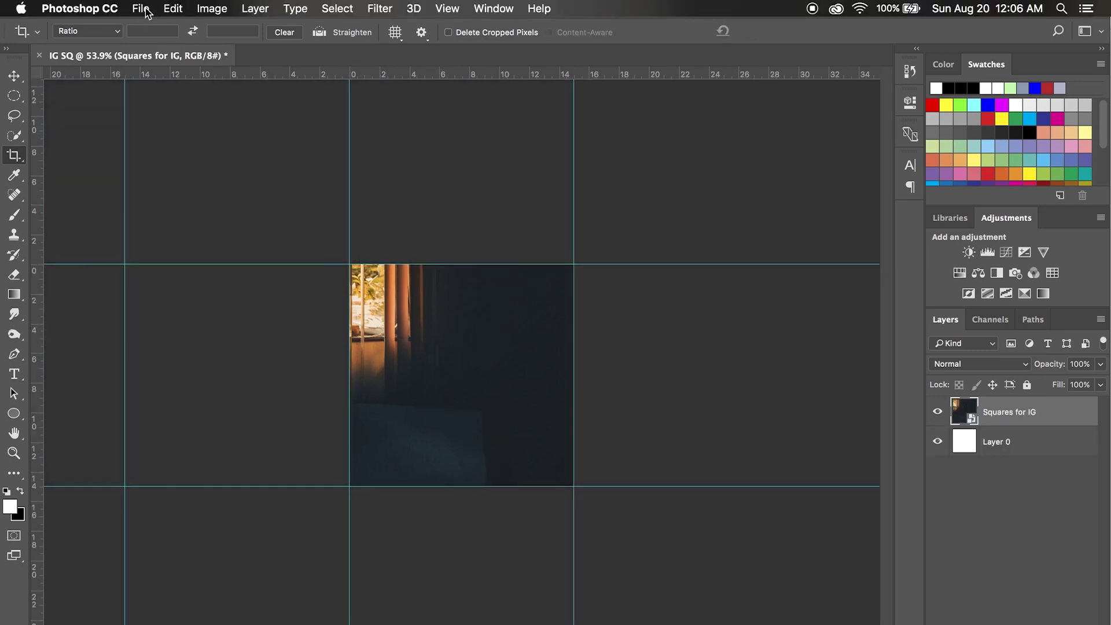
Export the square through Save for Web (Legacy) as a JPEG at Maximum quality
left_click(146, 13)
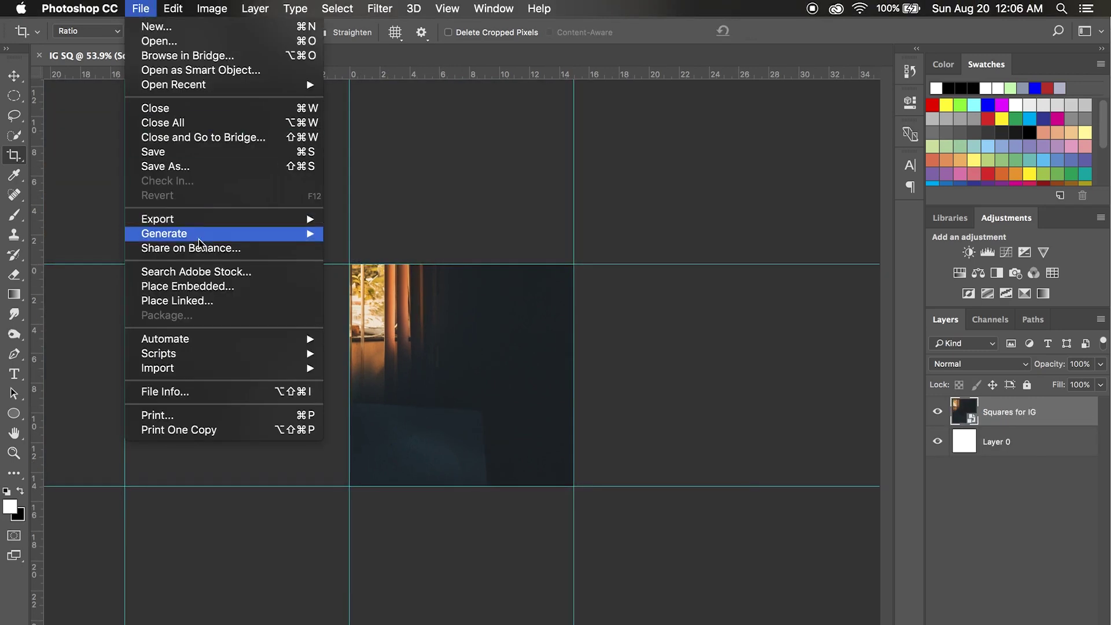
mouse_move(278, 224)
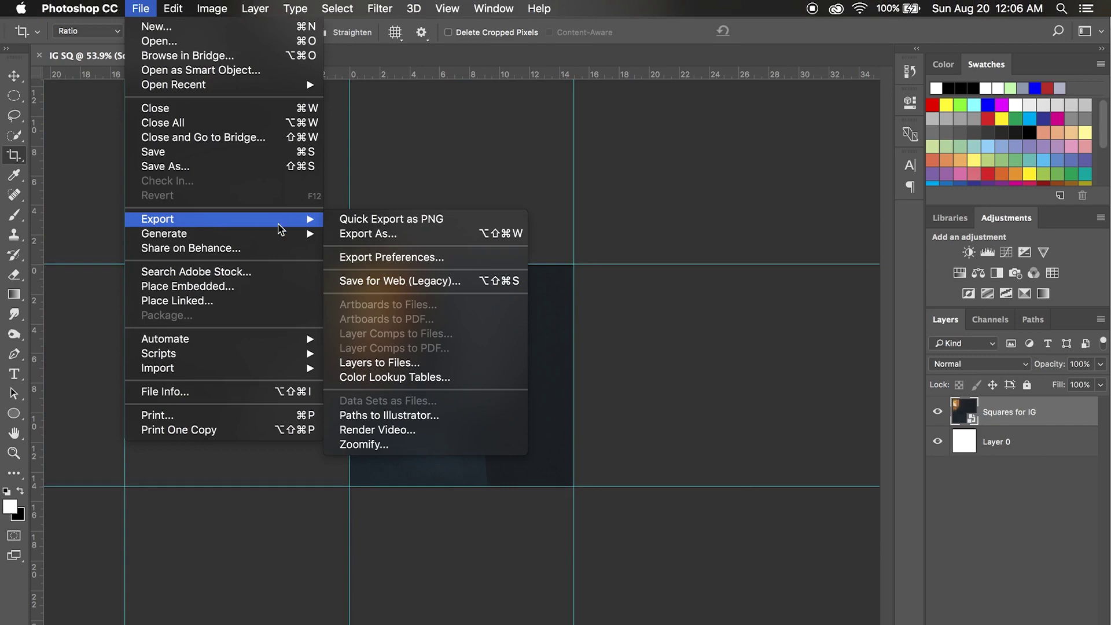
left_click(376, 282)
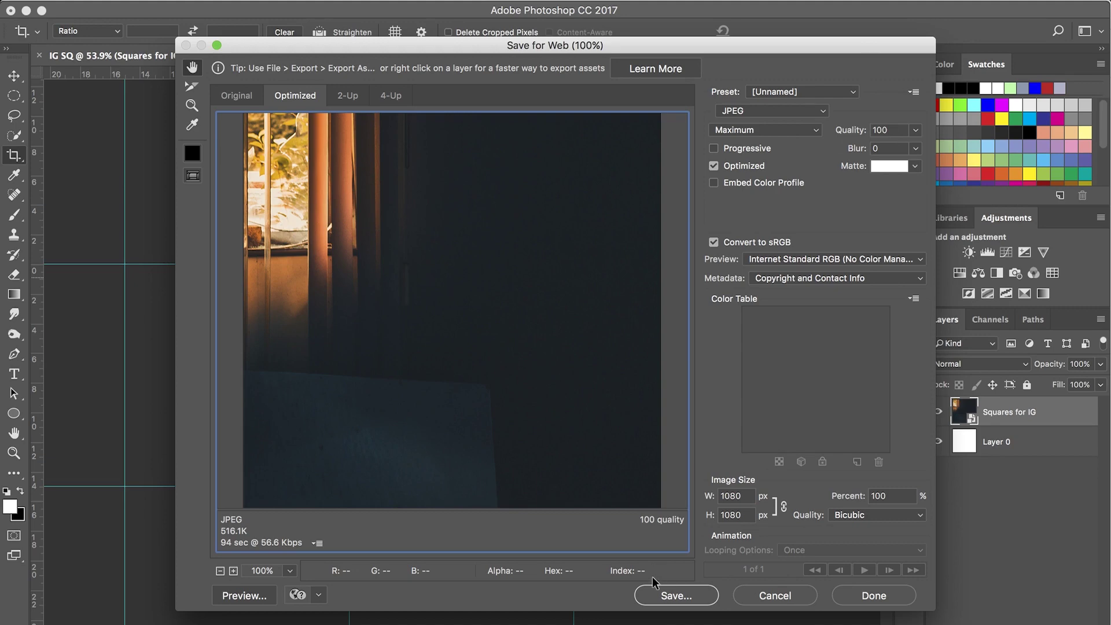
left_click(700, 595)
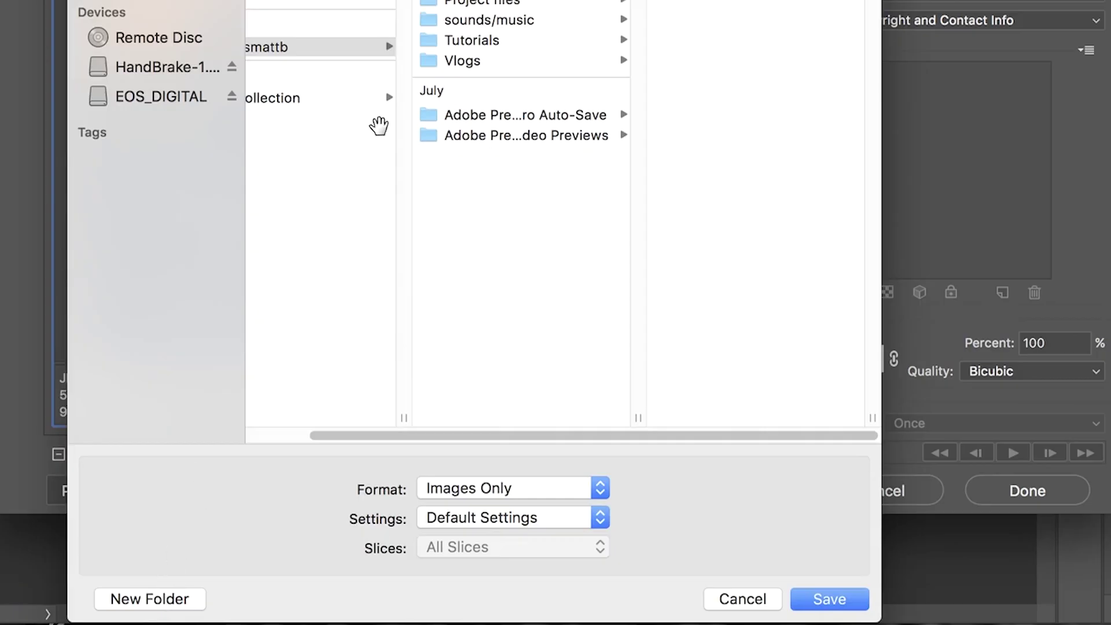
Create a new IG SQ folder and save the tile there as IG-SQ-1.jpg
left_click(158, 598)
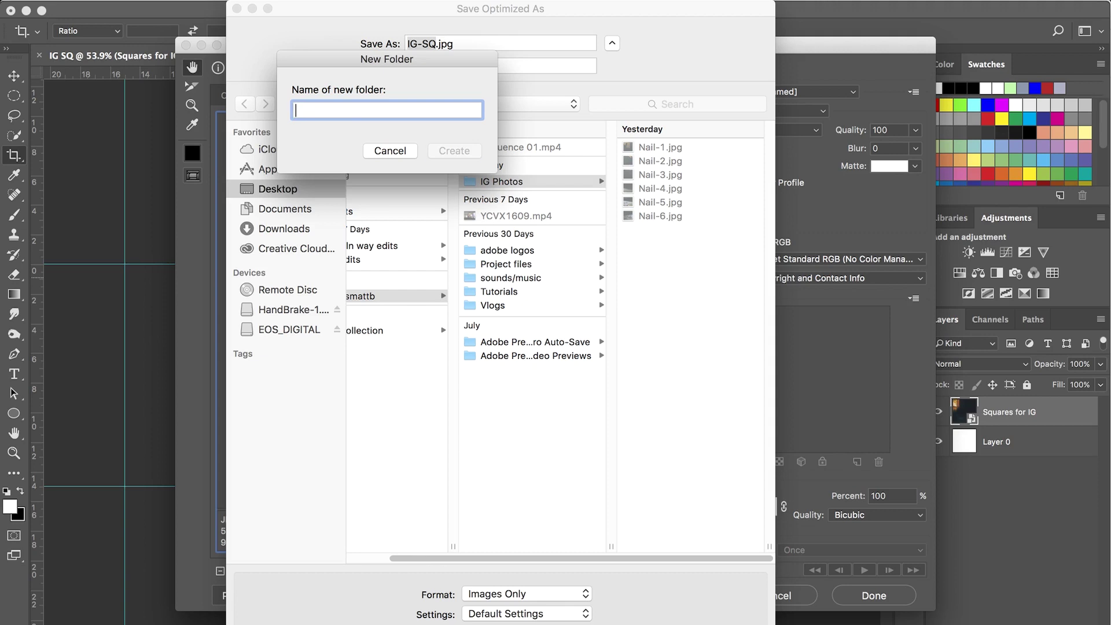
type("IG")
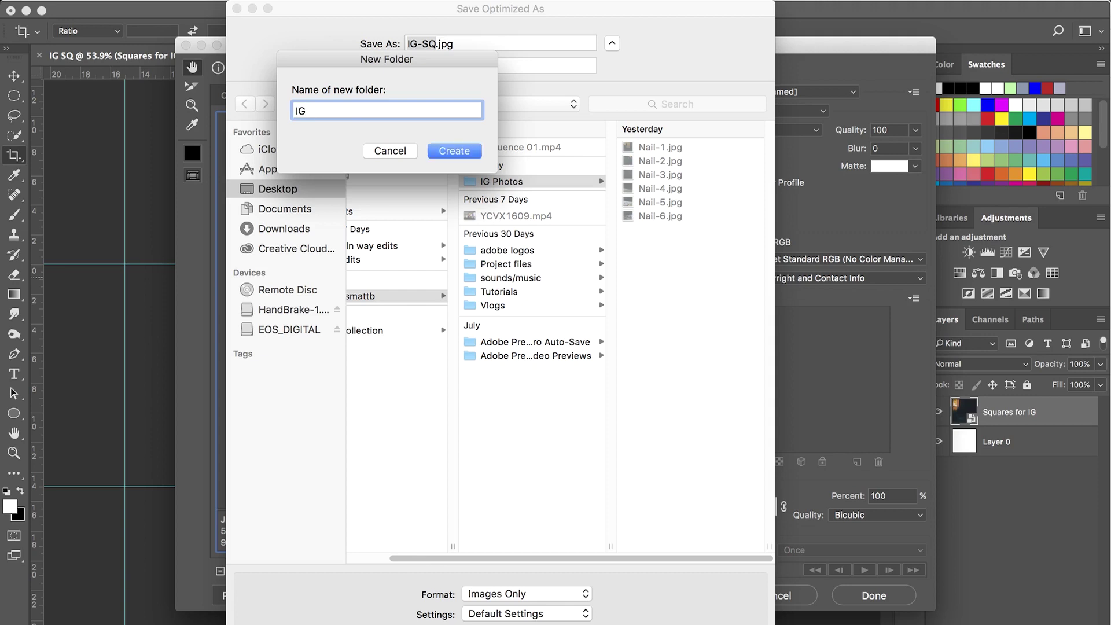
type(" SQ")
left_click(463, 152)
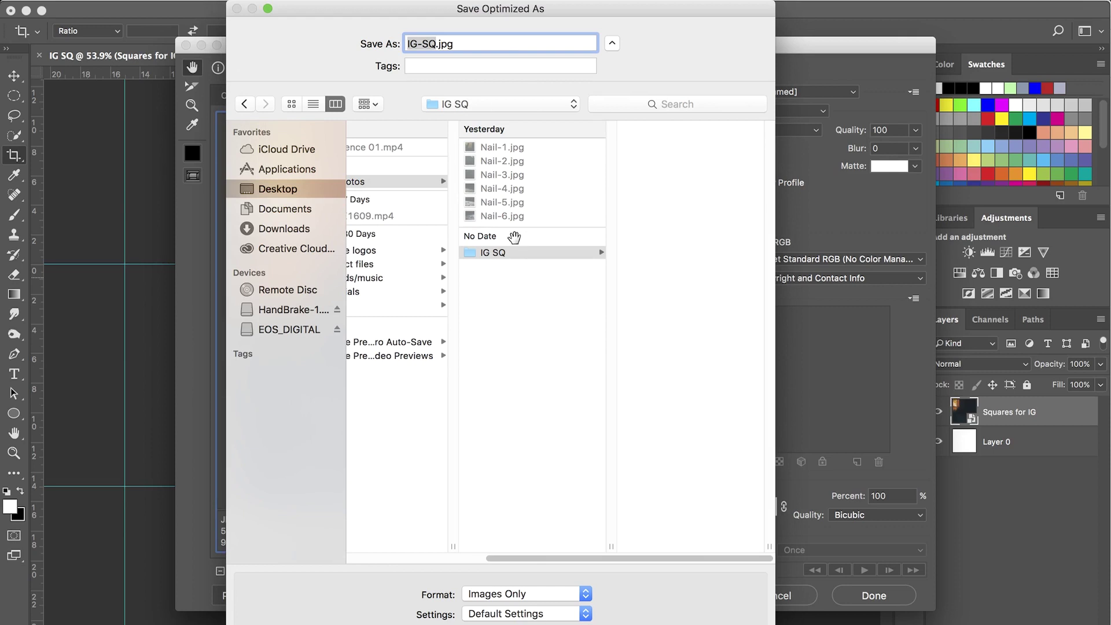
left_click(493, 253)
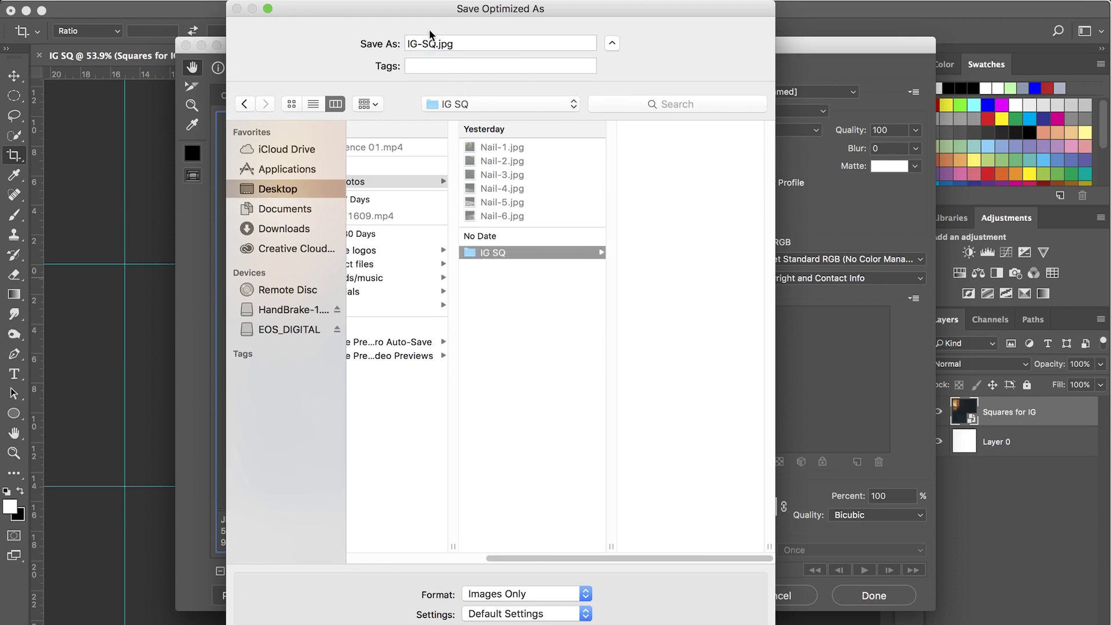
left_click(433, 44)
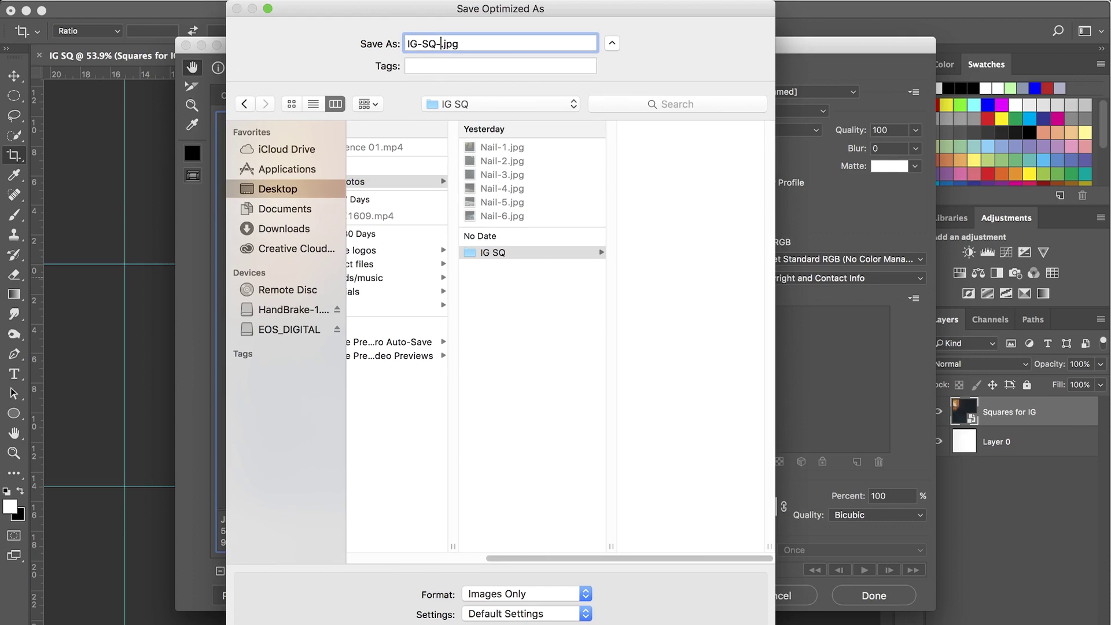
type("-1")
key("Return")
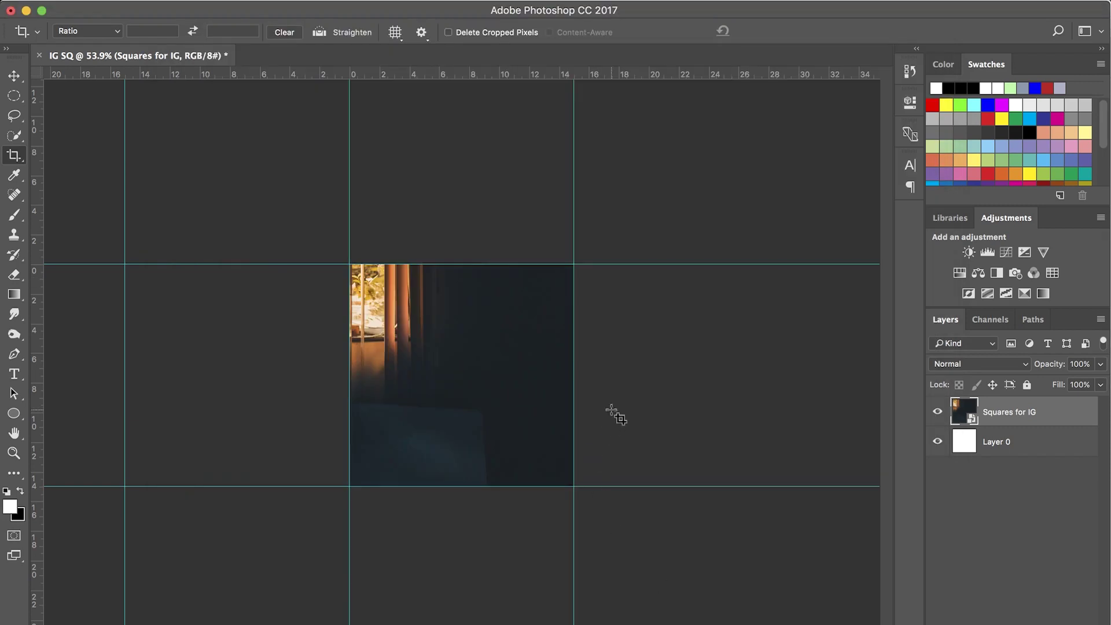
Re-crop so the orange curtains fill the square, keeping Delete Cropped Pixels off
left_click(15, 157)
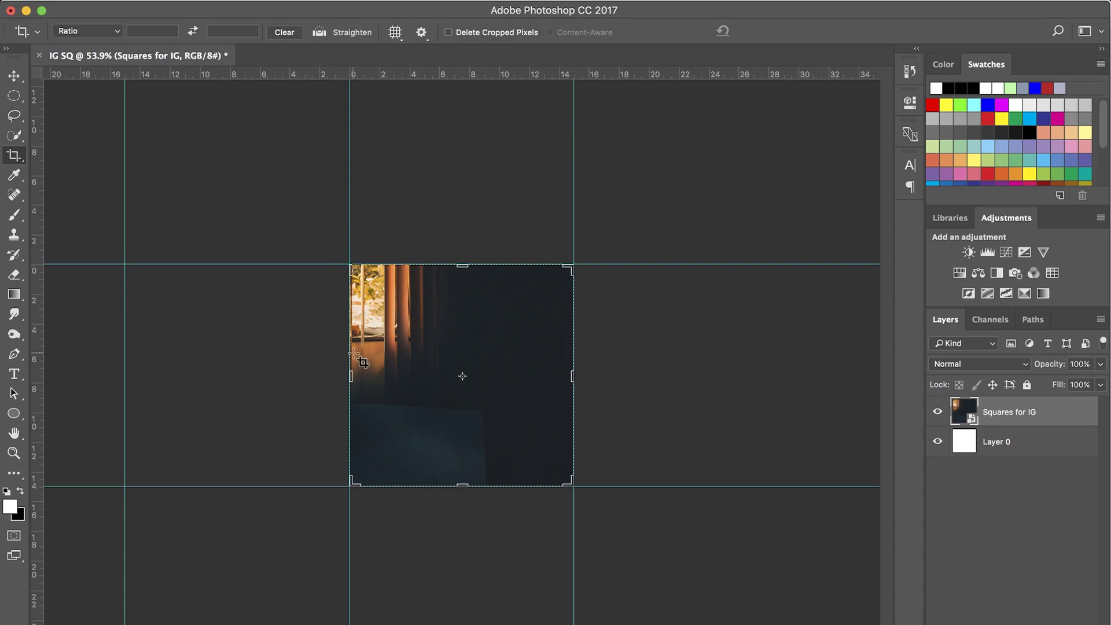
left_click_drag(352, 376, 240, 371)
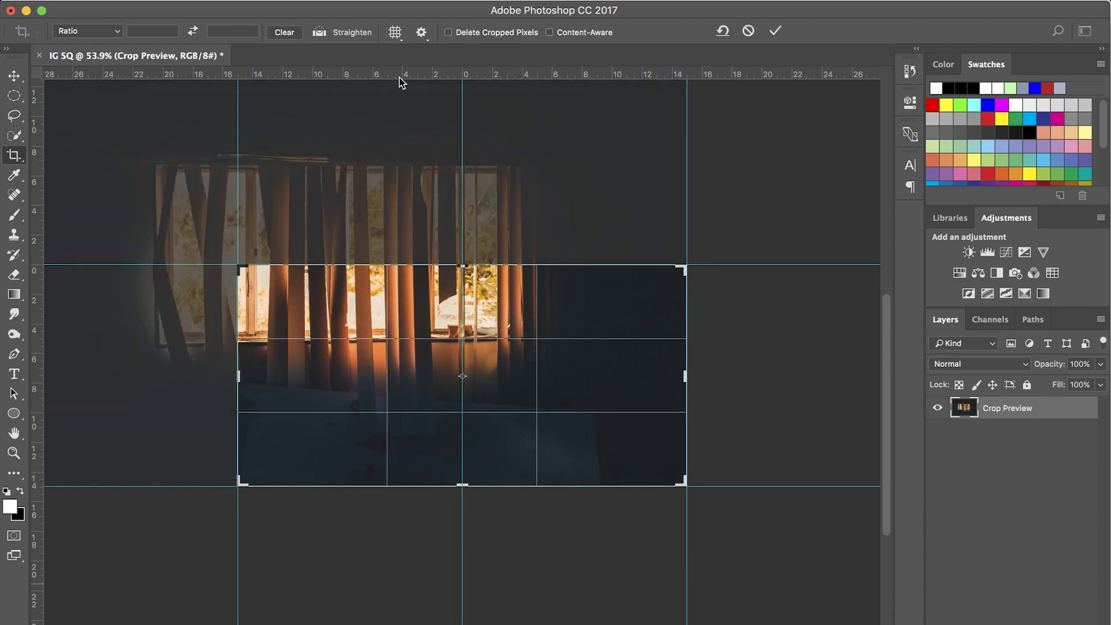
left_click(448, 33)
left_click(449, 33)
left_click_drag(684, 378, 572, 374)
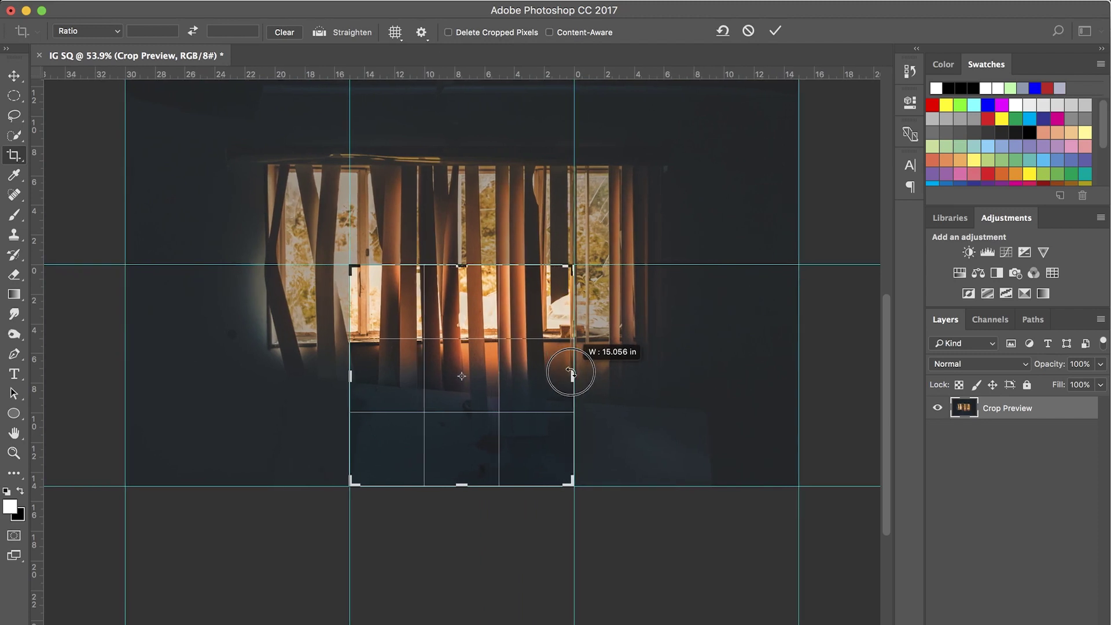
left_click_drag(571, 373, 571, 374)
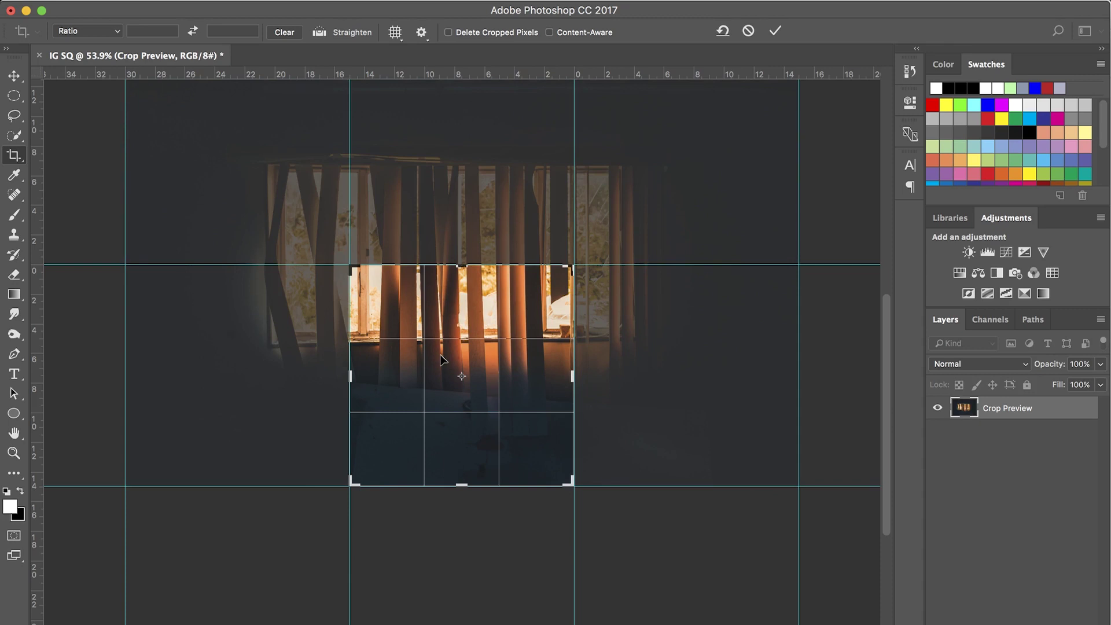
key("Return")
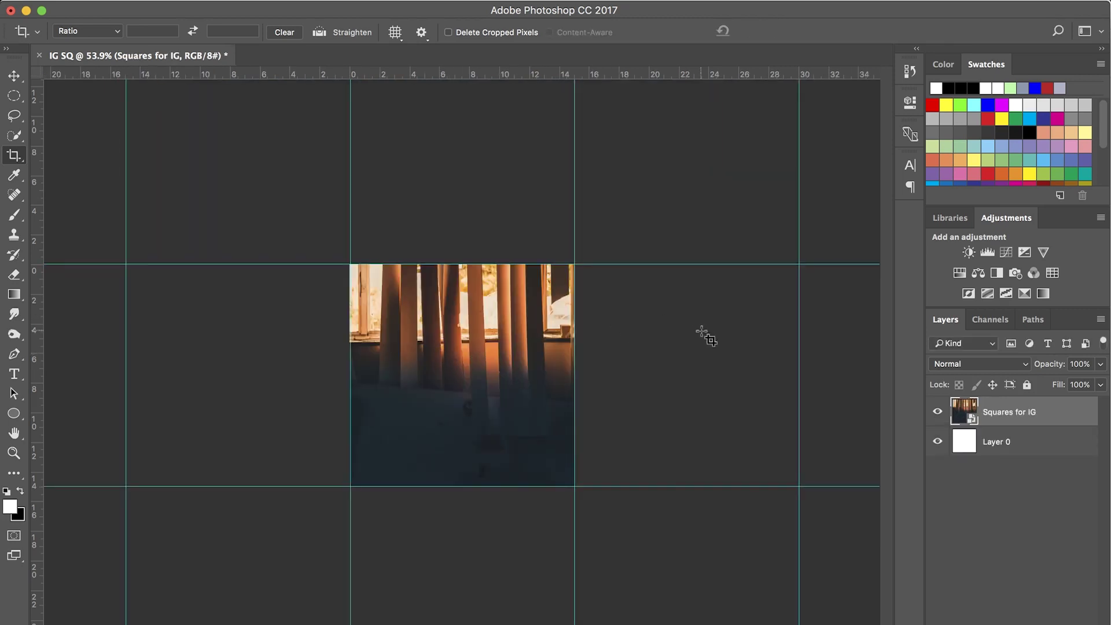
Export this tile via Save for Web (Legacy) as IG-SQ-2.jpg
mouse_move(97, 3)
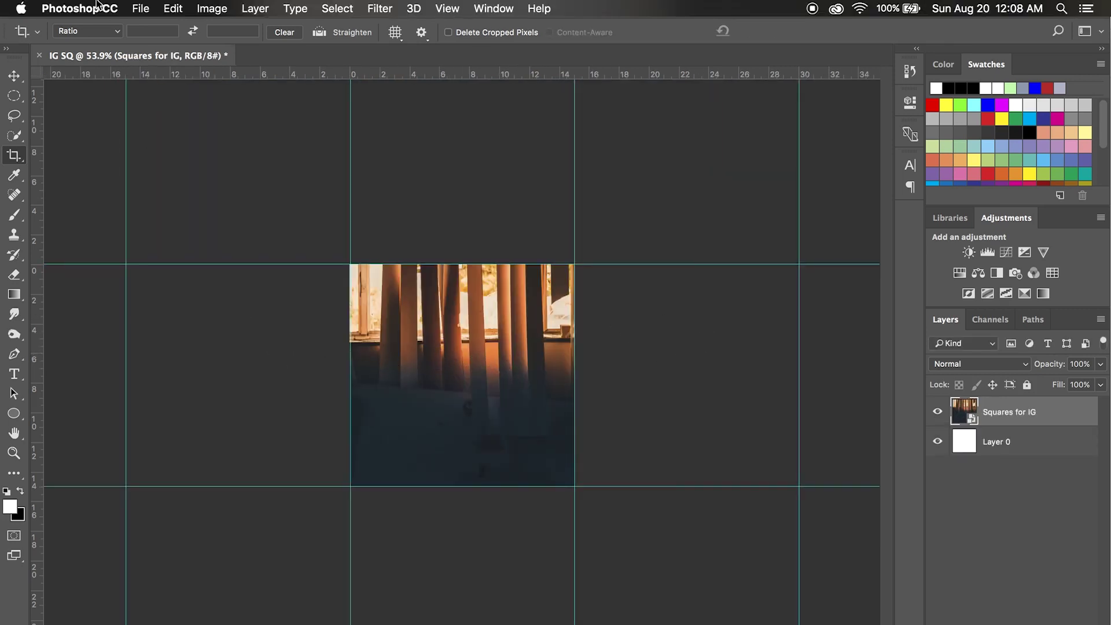
left_click(144, 9)
mouse_move(262, 348)
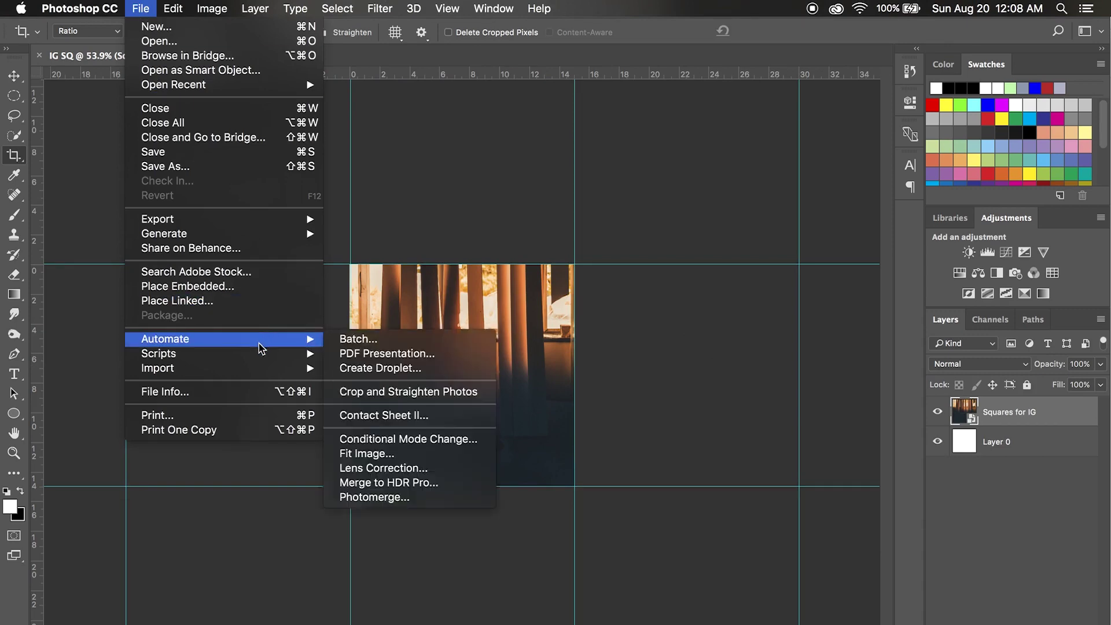
mouse_move(251, 224)
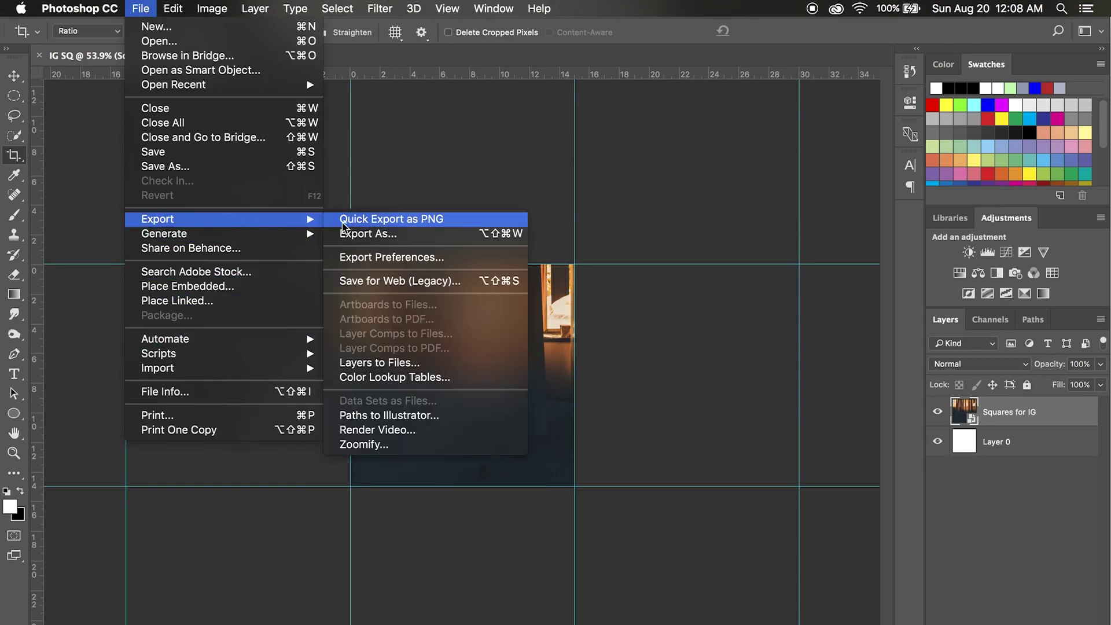
left_click(387, 282)
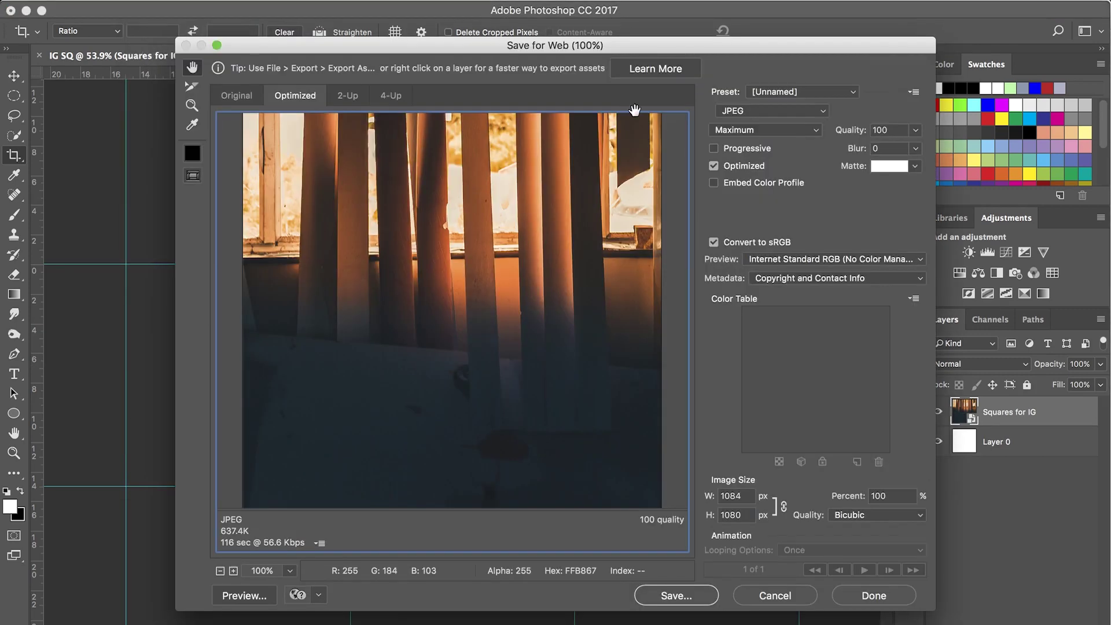
left_click(668, 597)
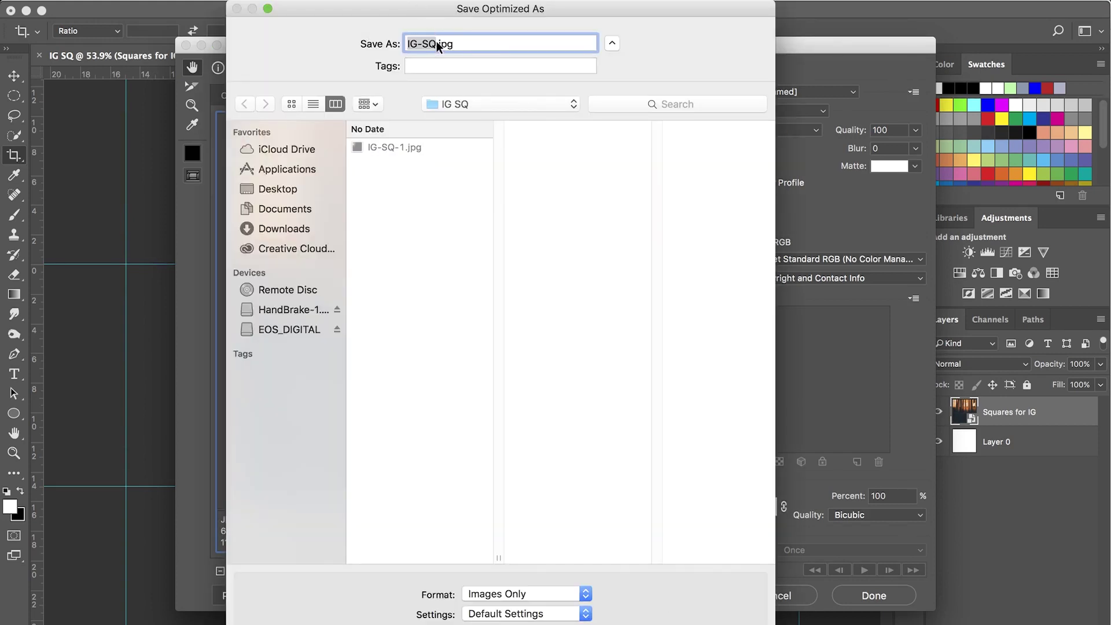
left_click(437, 44)
type("-2")
key("Return")
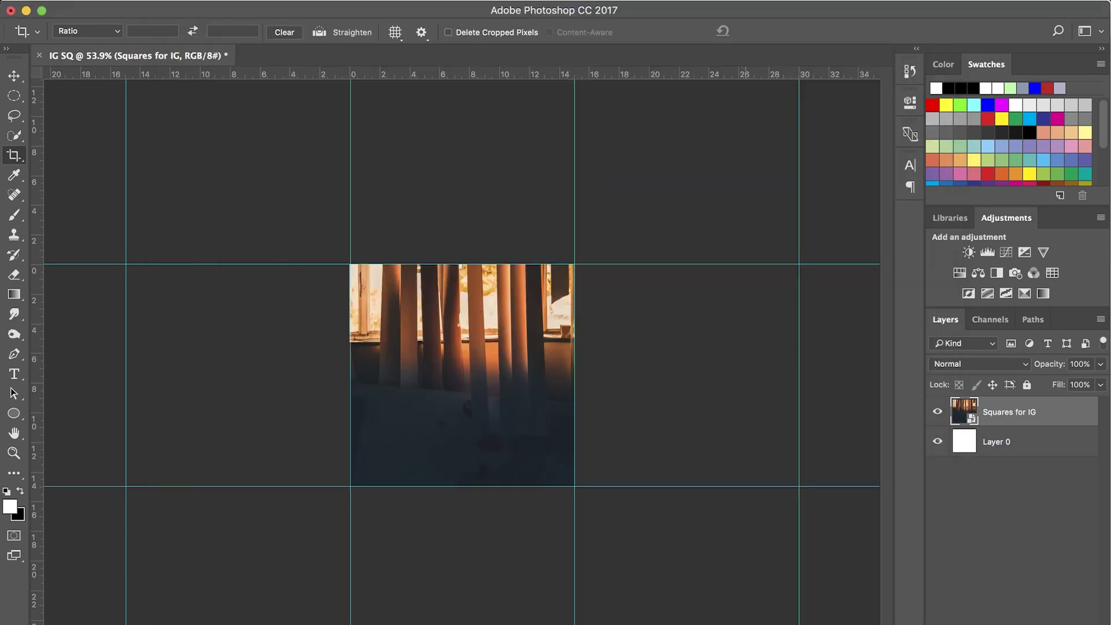
Re-crop the canvas to the next grid square showing the window's left edge
left_click(14, 155)
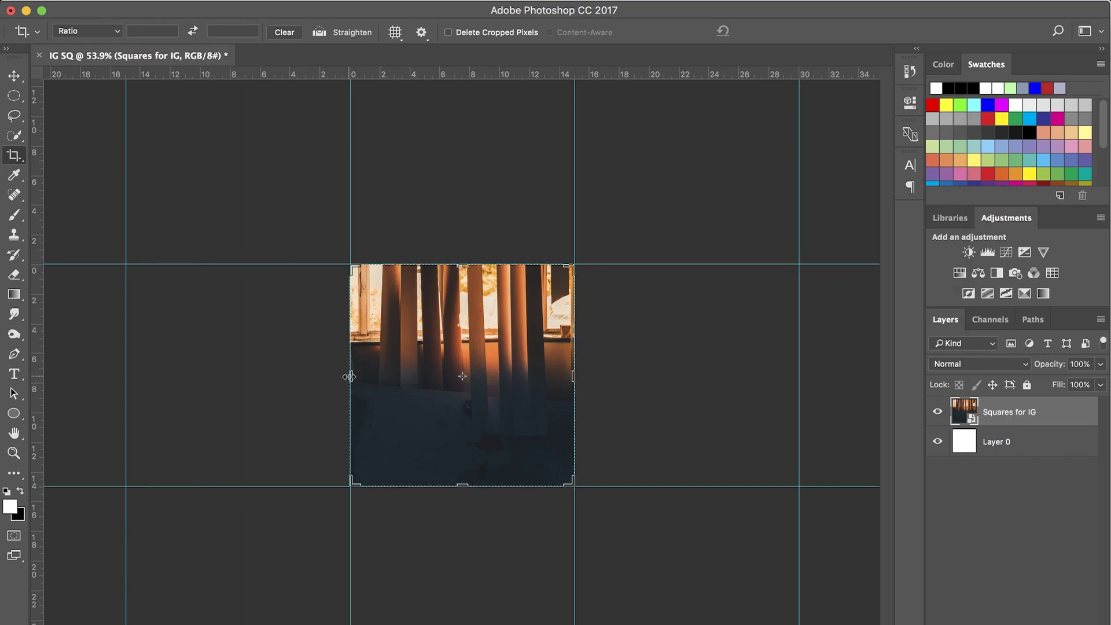
left_click_drag(349, 377, 239, 375)
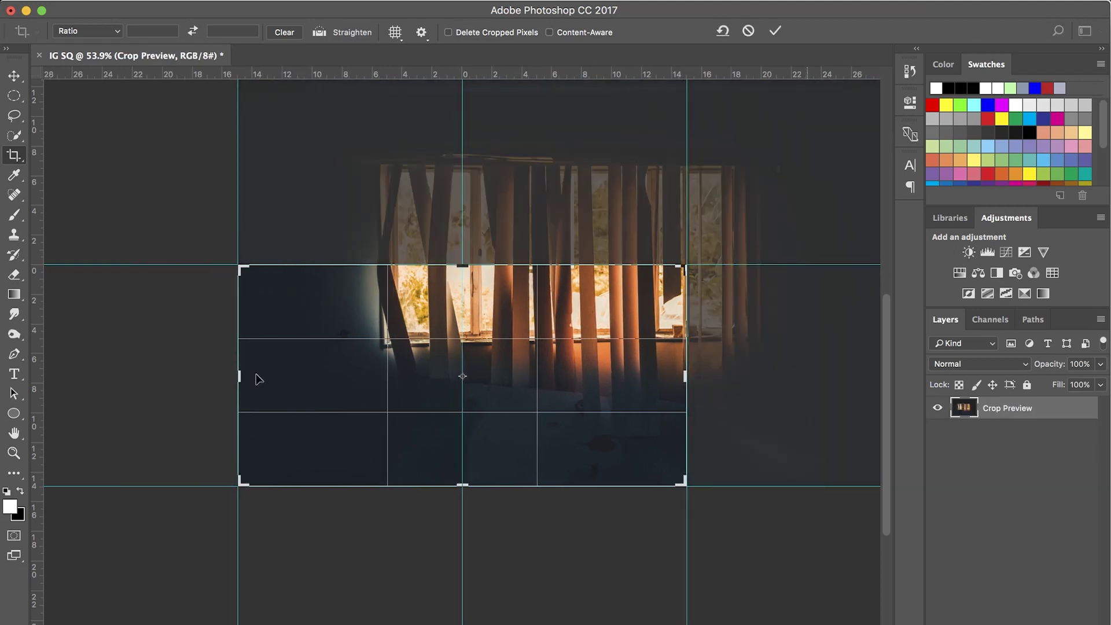
left_click_drag(684, 373, 573, 375)
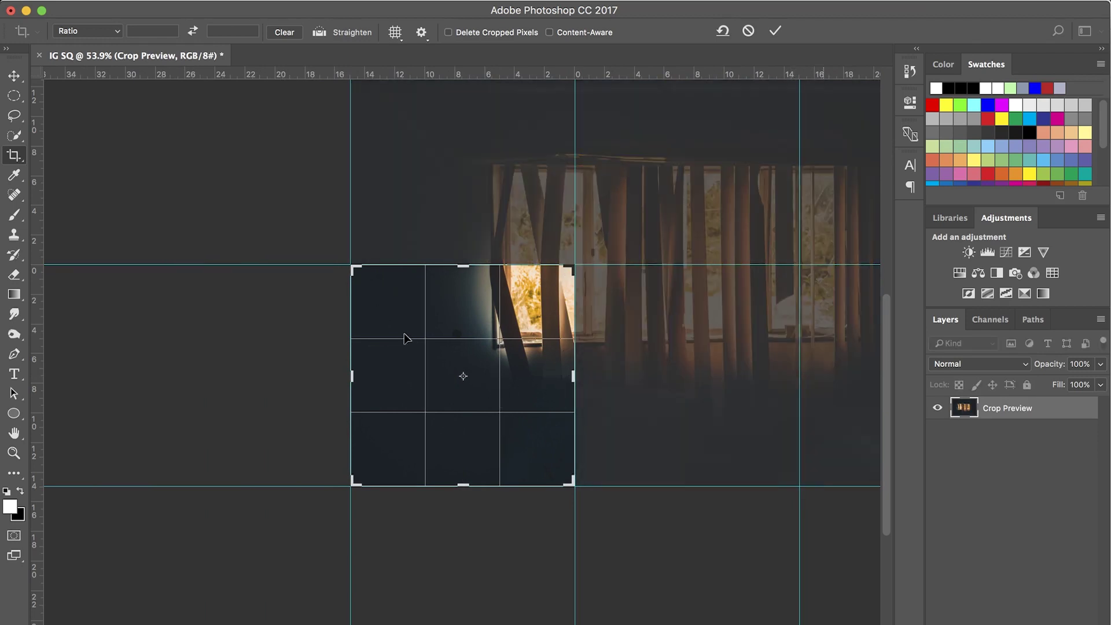
key("Return")
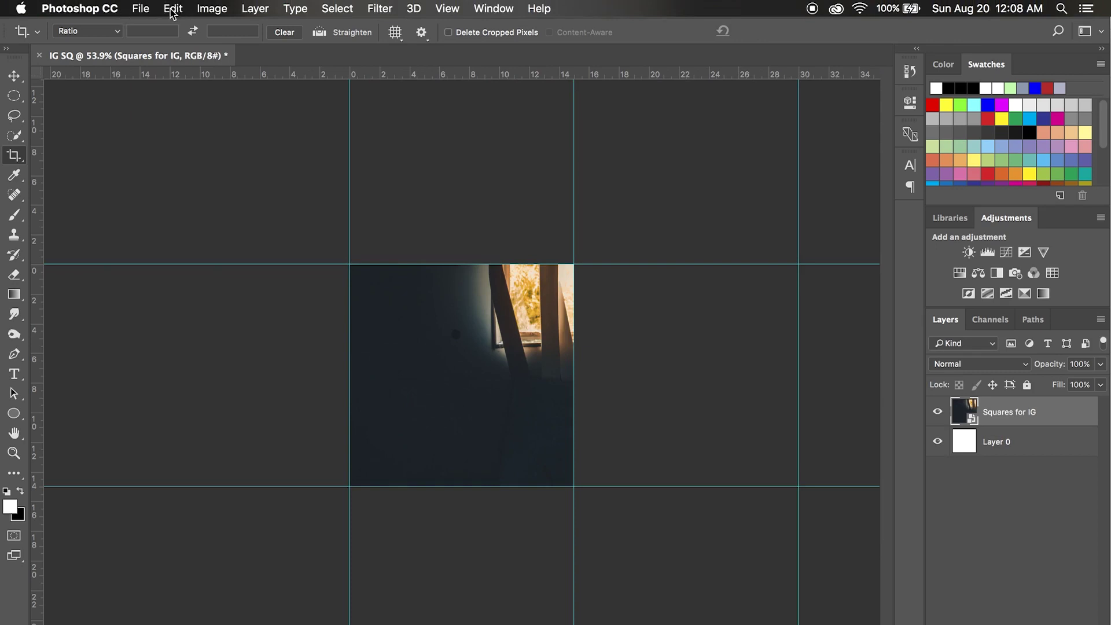
Export the tile via Save for Web (Legacy) as IG-SQ-3.jpg
left_click(141, 9)
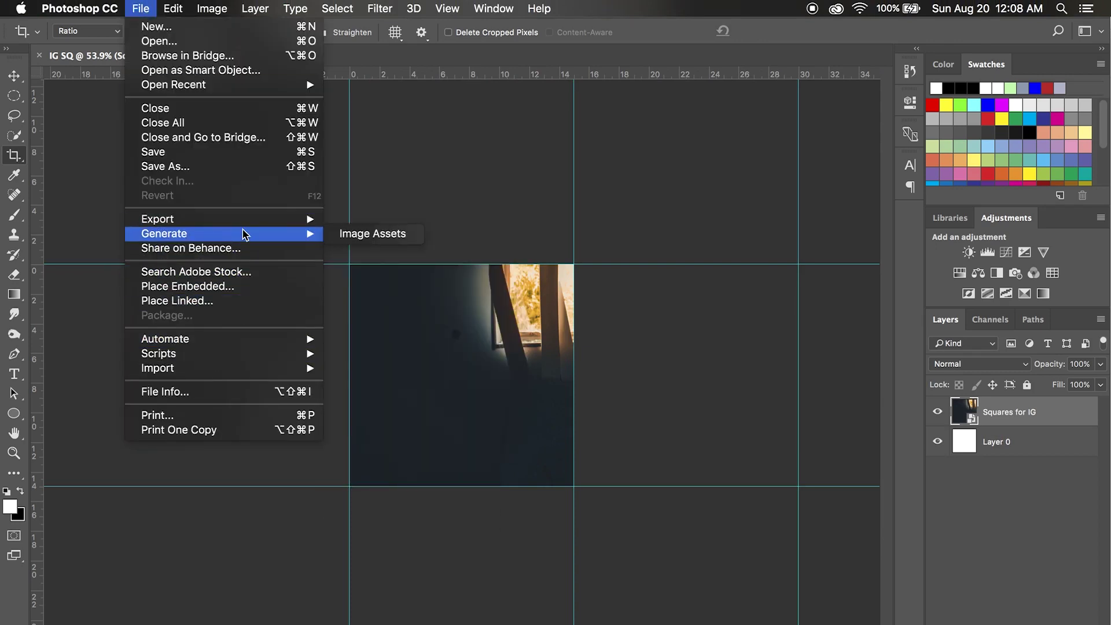
mouse_move(255, 219)
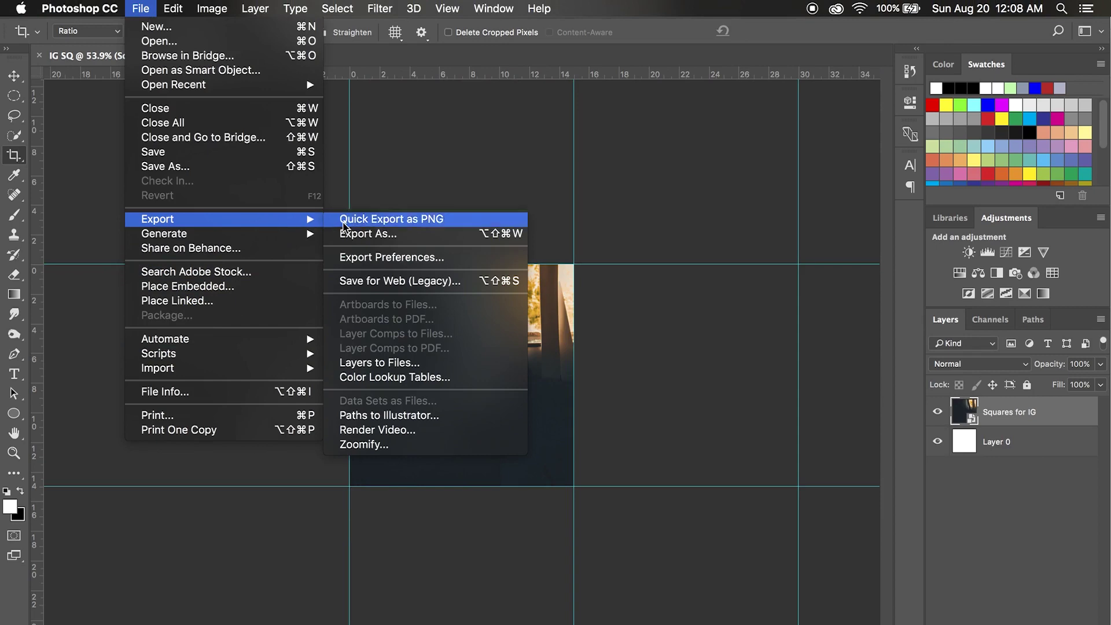
left_click(371, 282)
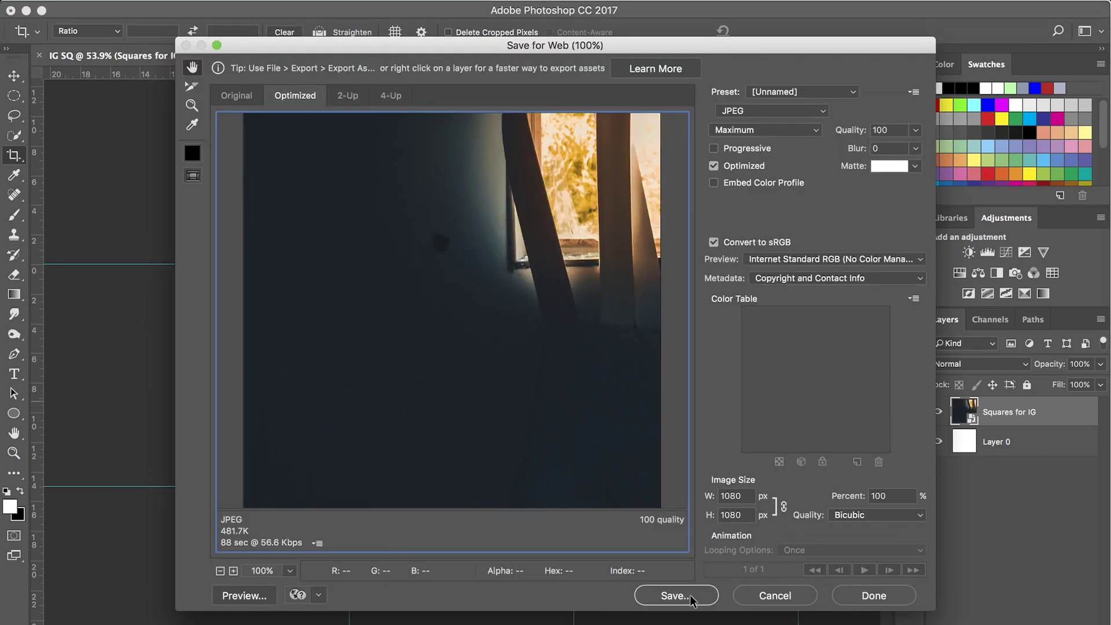
left_click(691, 595)
left_click(435, 43)
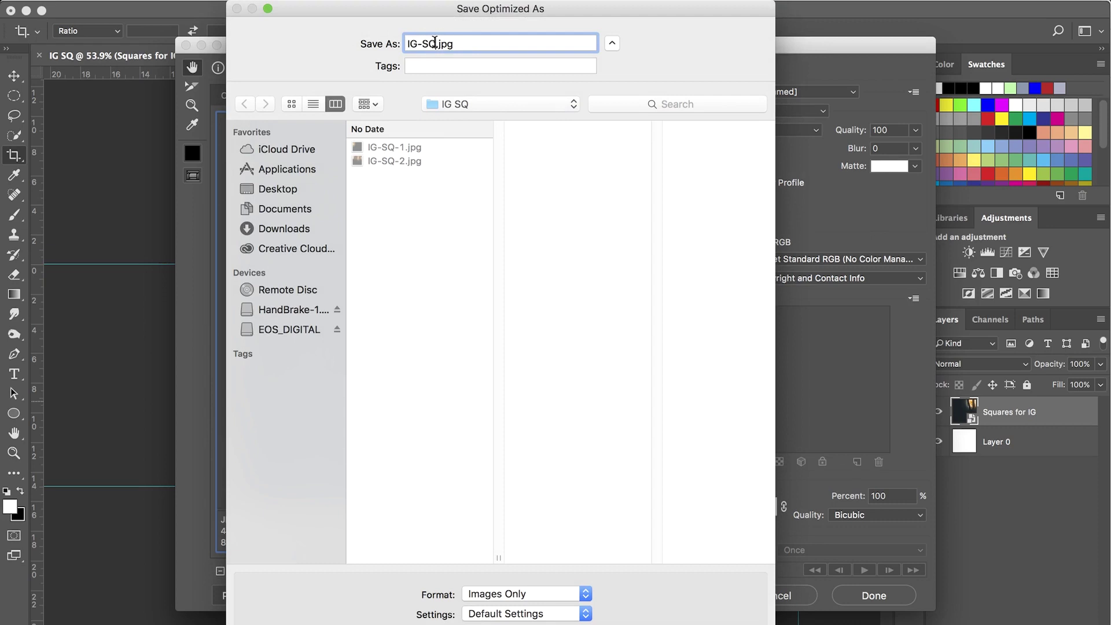
type("-3")
key("Return")
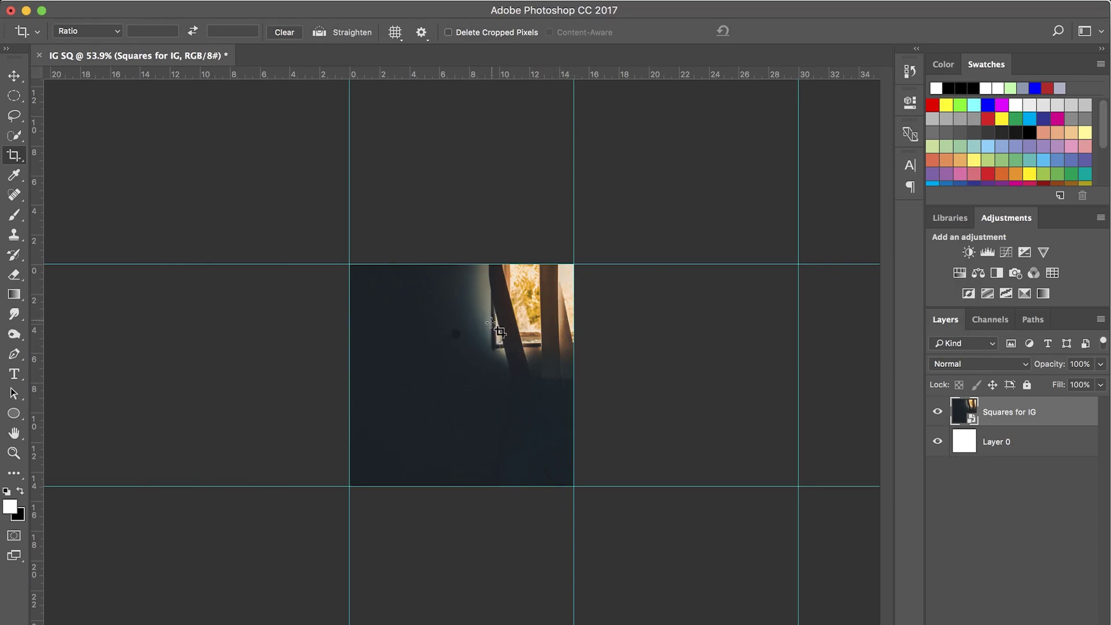
Re-crop to the grid square of dark wall above the window's top corner
left_click(15, 156)
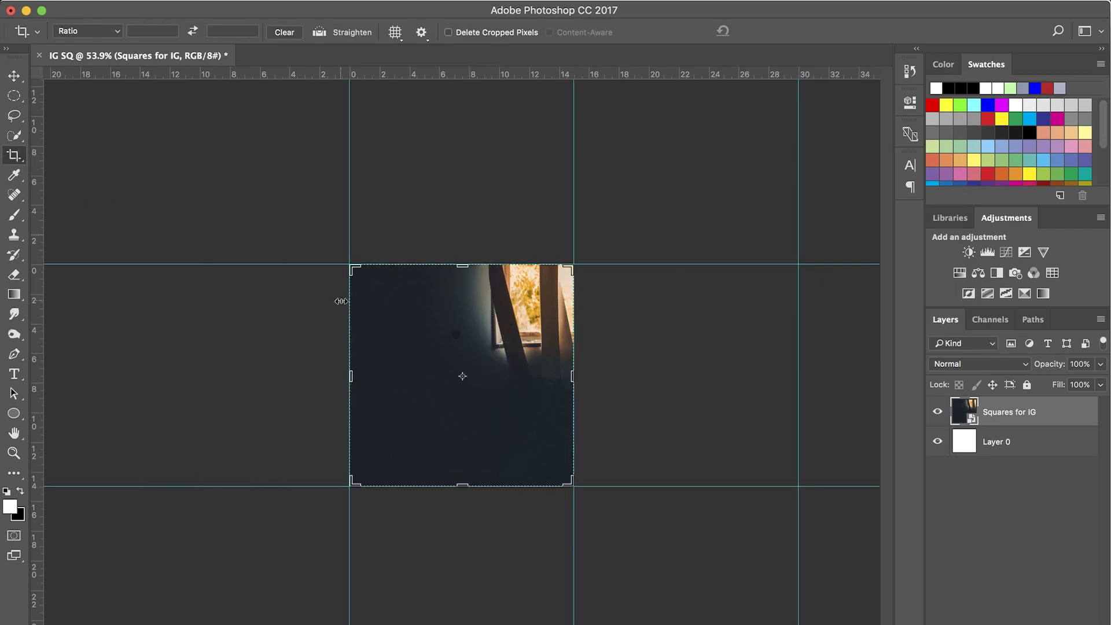
left_click_drag(570, 267, 790, 160)
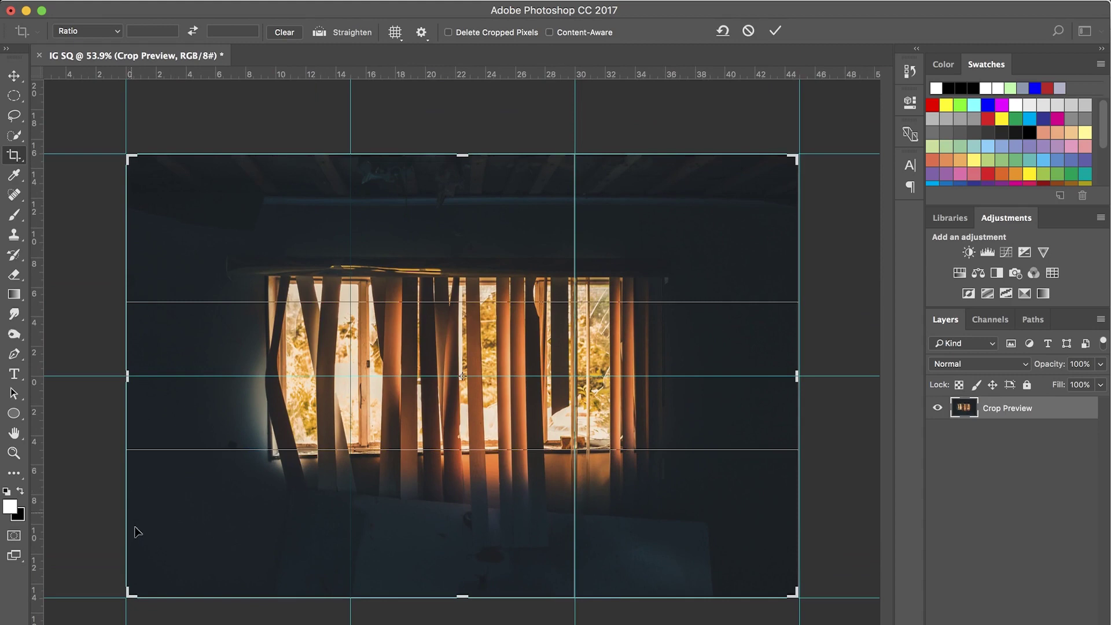
left_click_drag(126, 597, 353, 485)
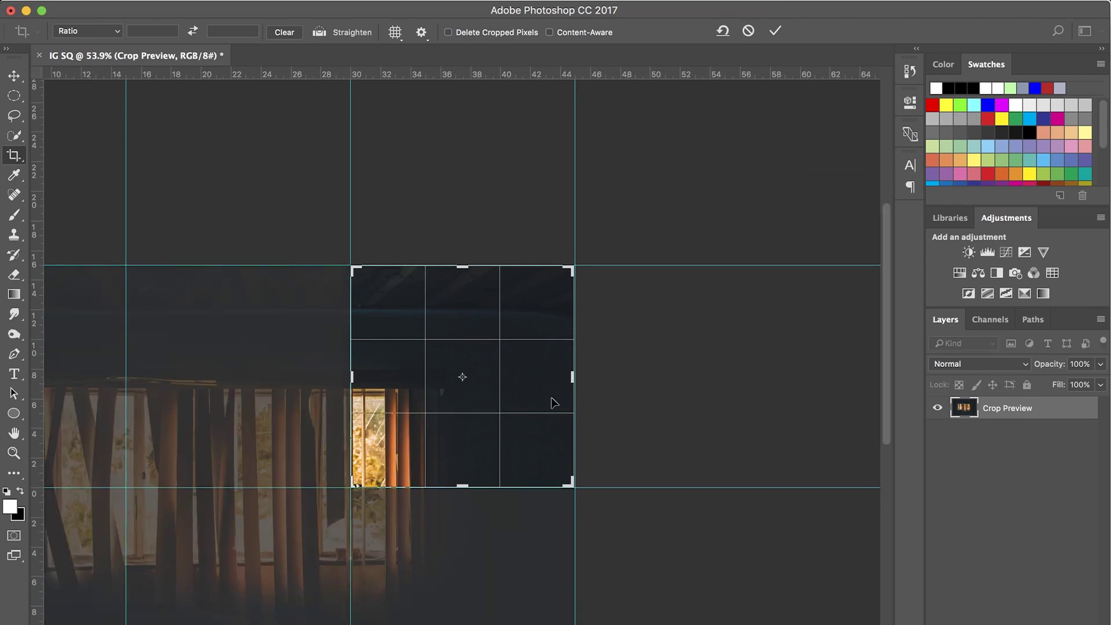
left_click_drag(570, 379, 572, 379)
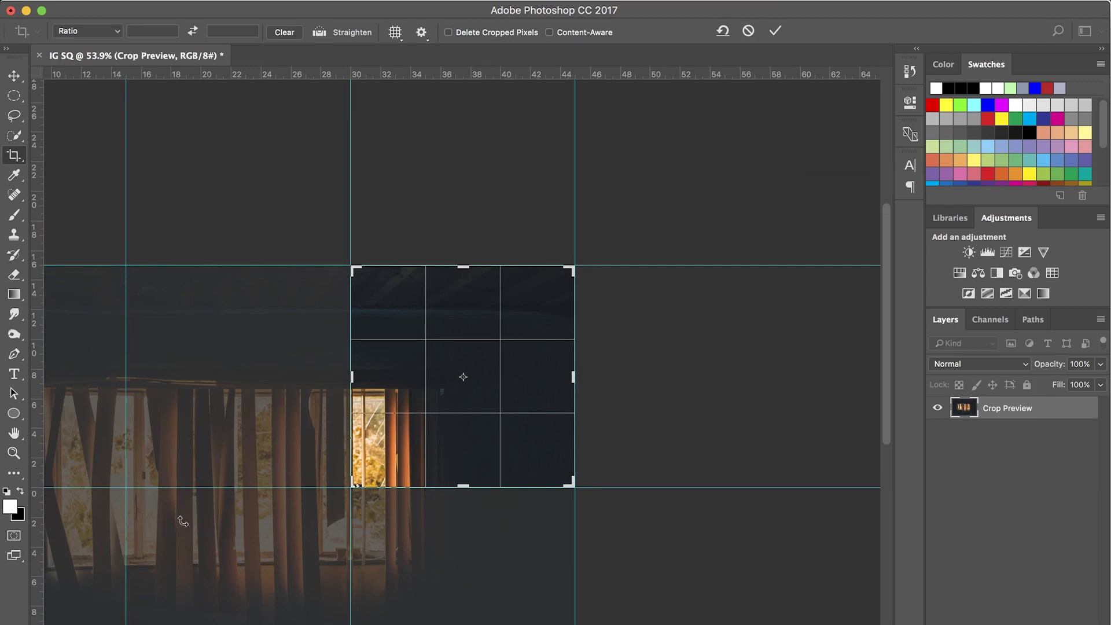
key("Return")
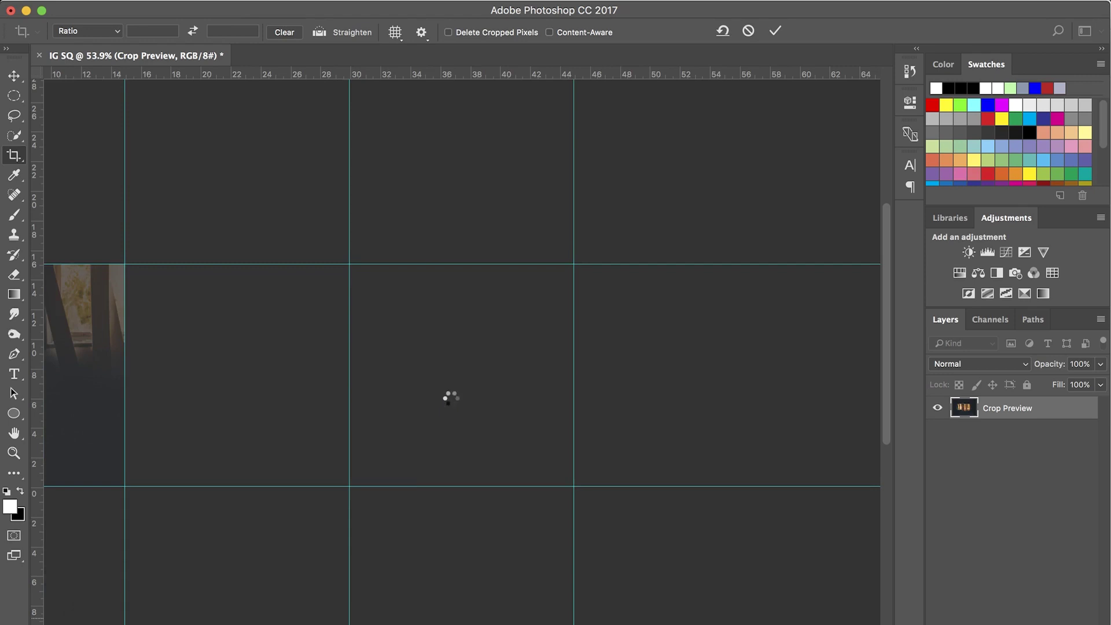
Export the tile via Save for Web (Legacy) as IG-SQ-4.jpg
left_click(146, 9)
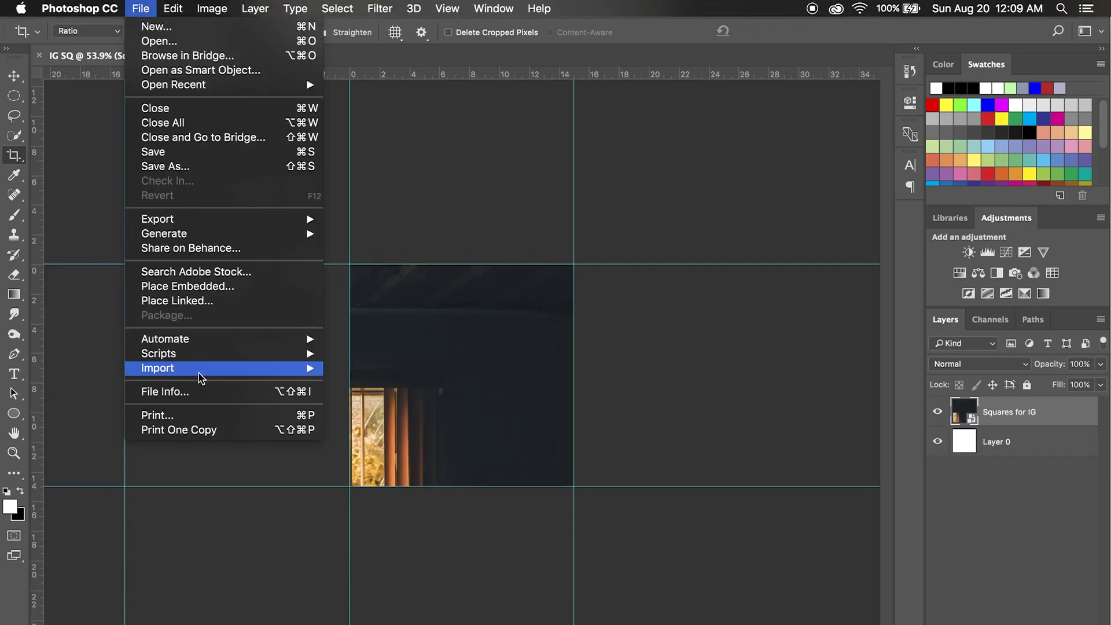
mouse_move(261, 218)
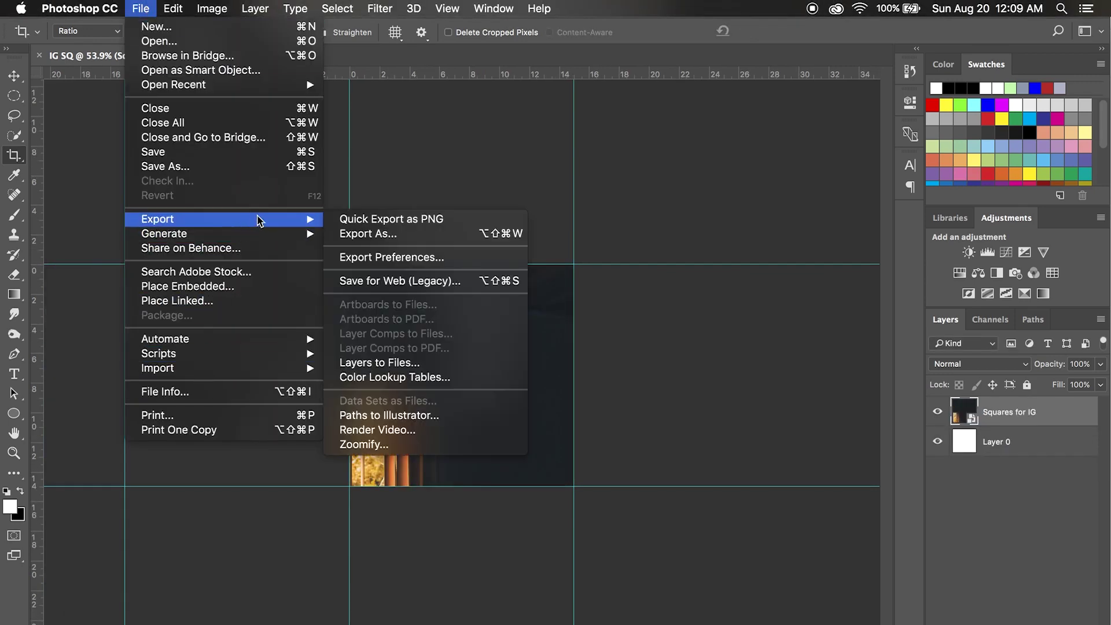
left_click(367, 283)
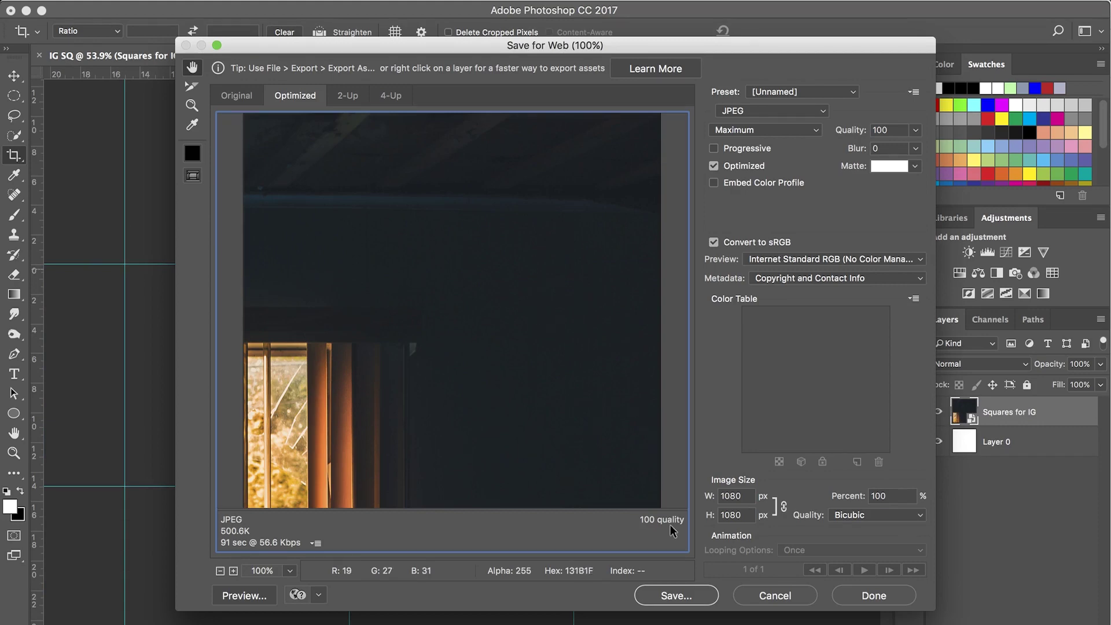
left_click(686, 595)
left_click(436, 43)
type("-4")
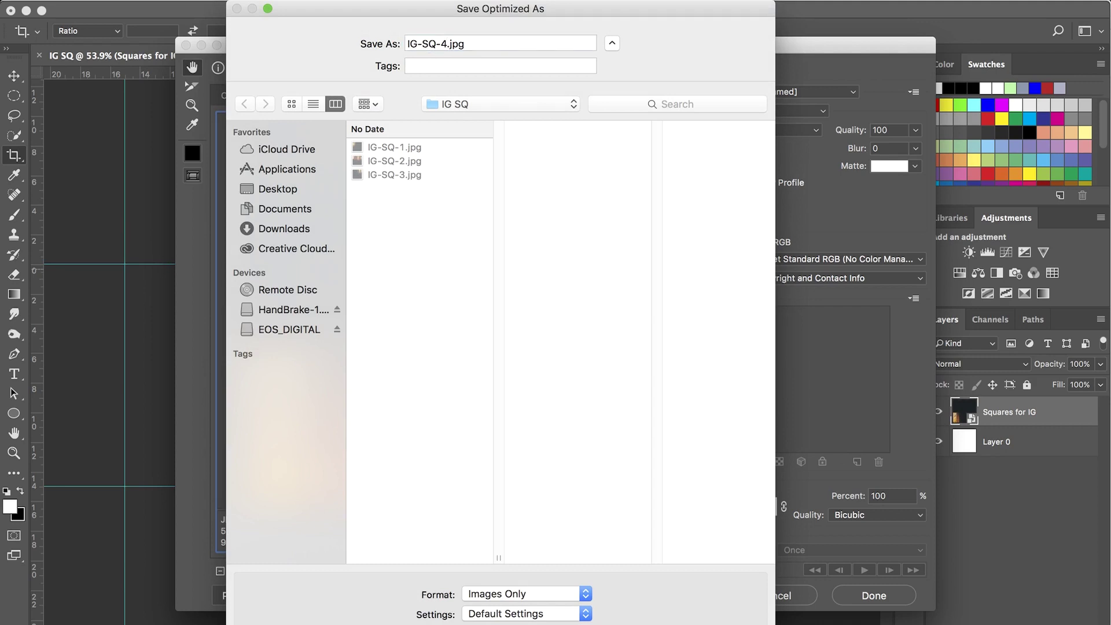
key("Return")
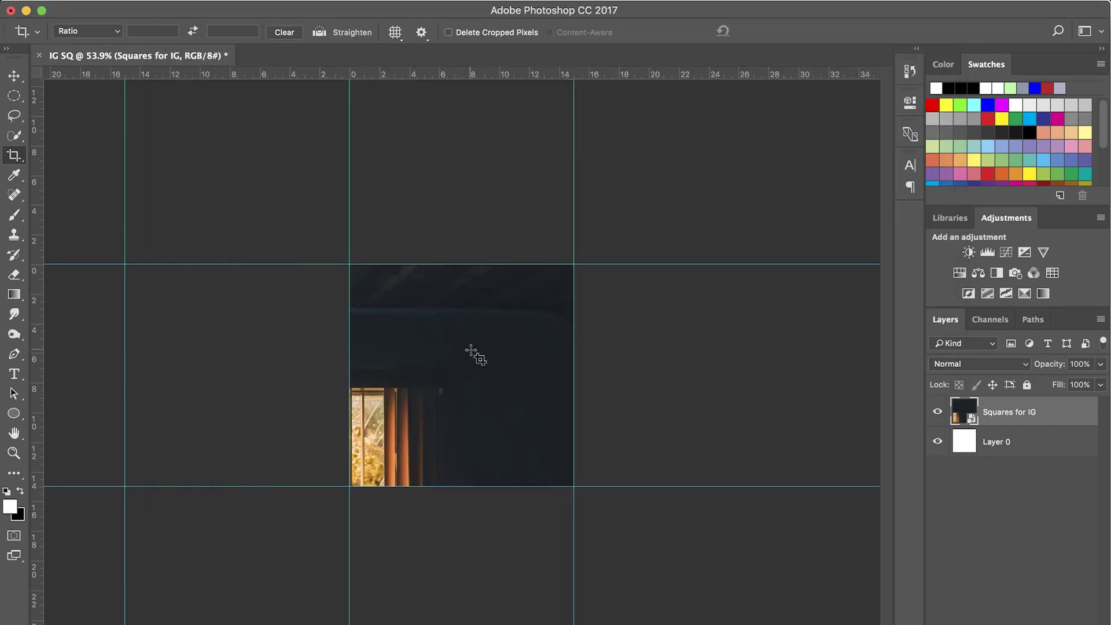
Re-crop to the grid square of dark wall above the curtains and blinds
left_click(15, 156)
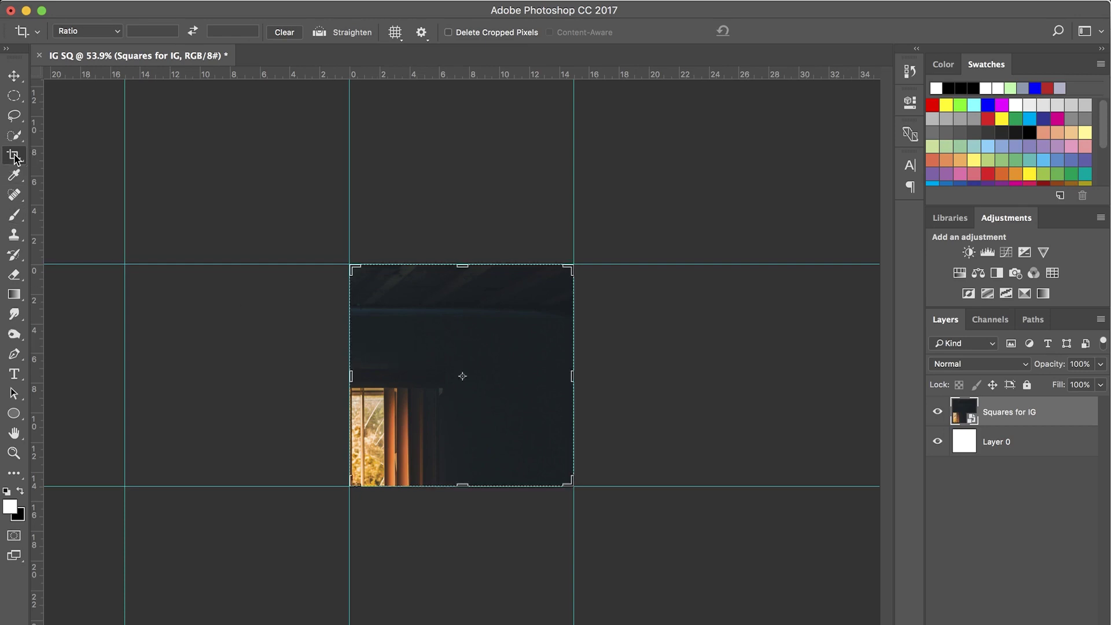
left_click_drag(351, 373, 238, 369)
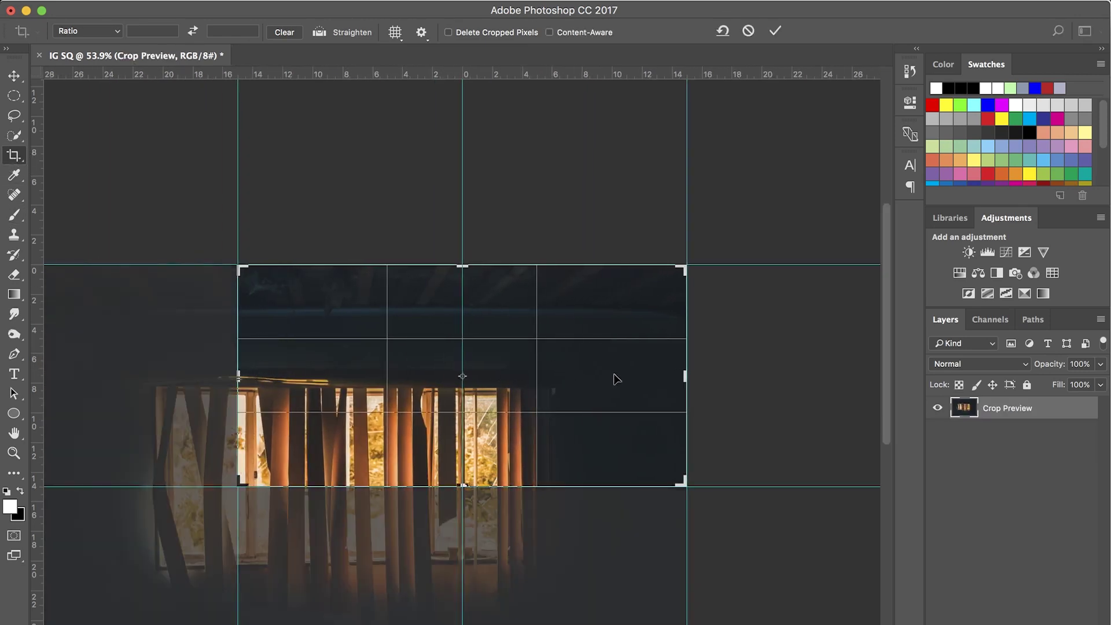
left_click_drag(693, 377, 572, 385)
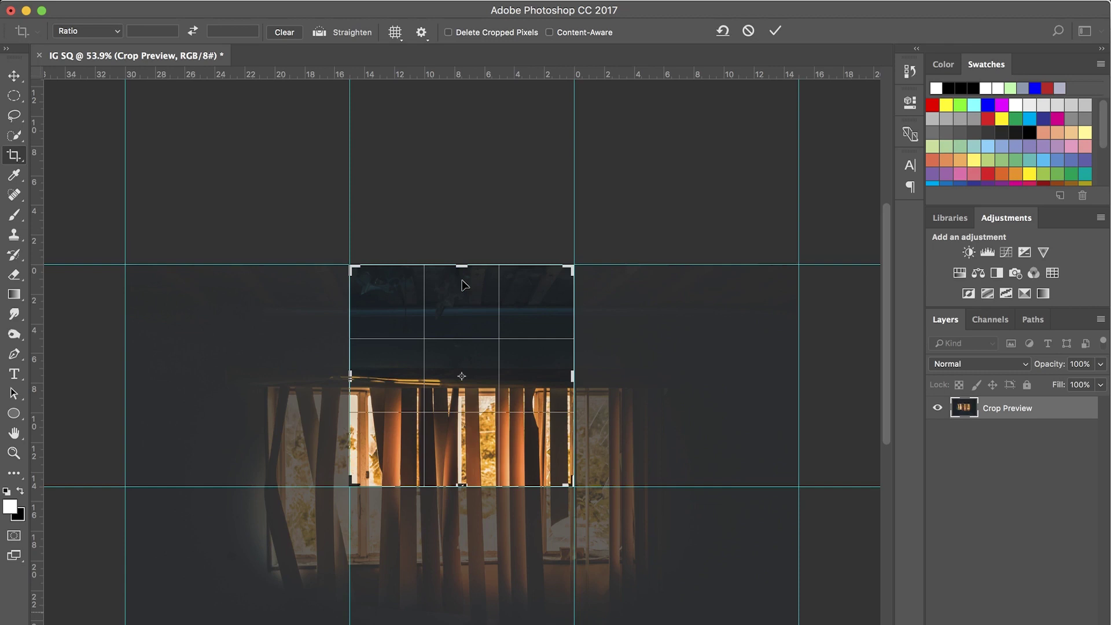
key("Return")
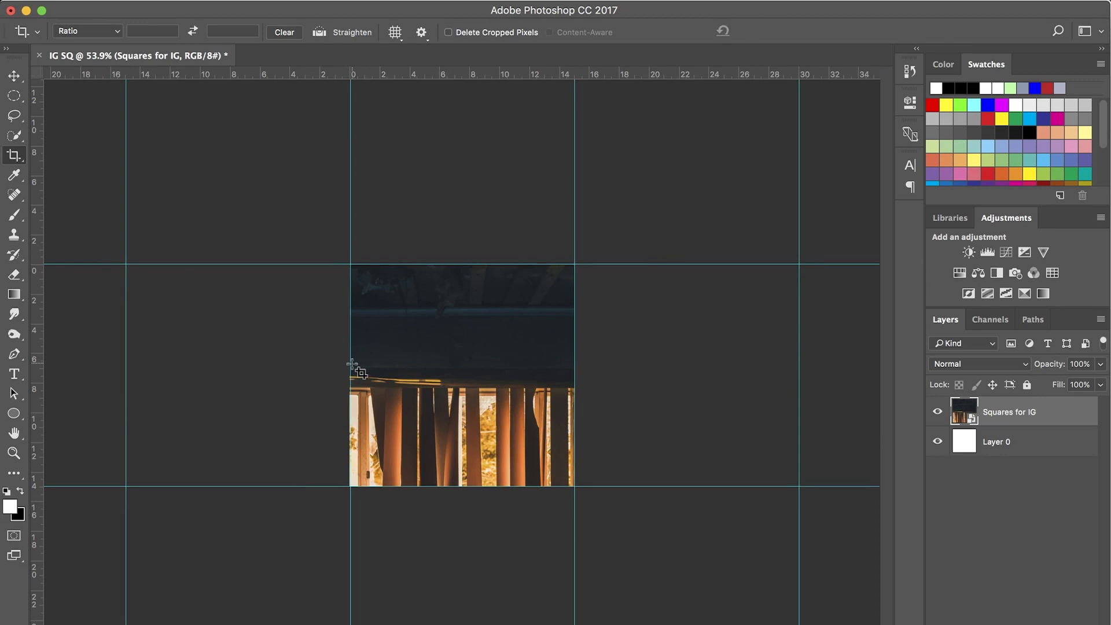
Open Save for Web (Legacy) for this tile and proceed to the JPEG save dialog
left_click(141, 8)
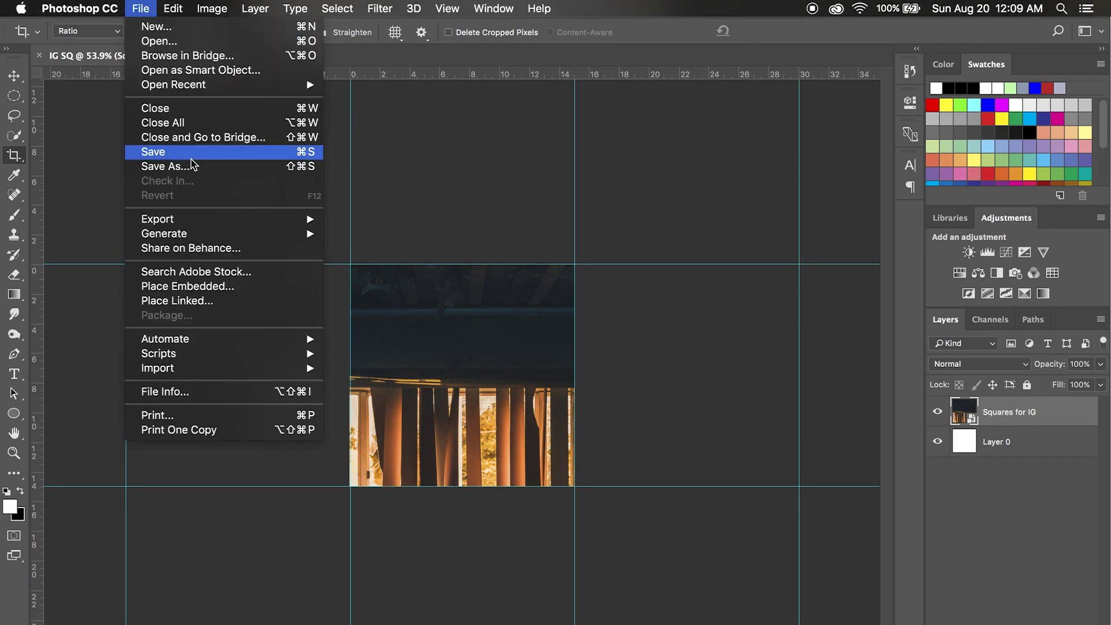
mouse_move(232, 218)
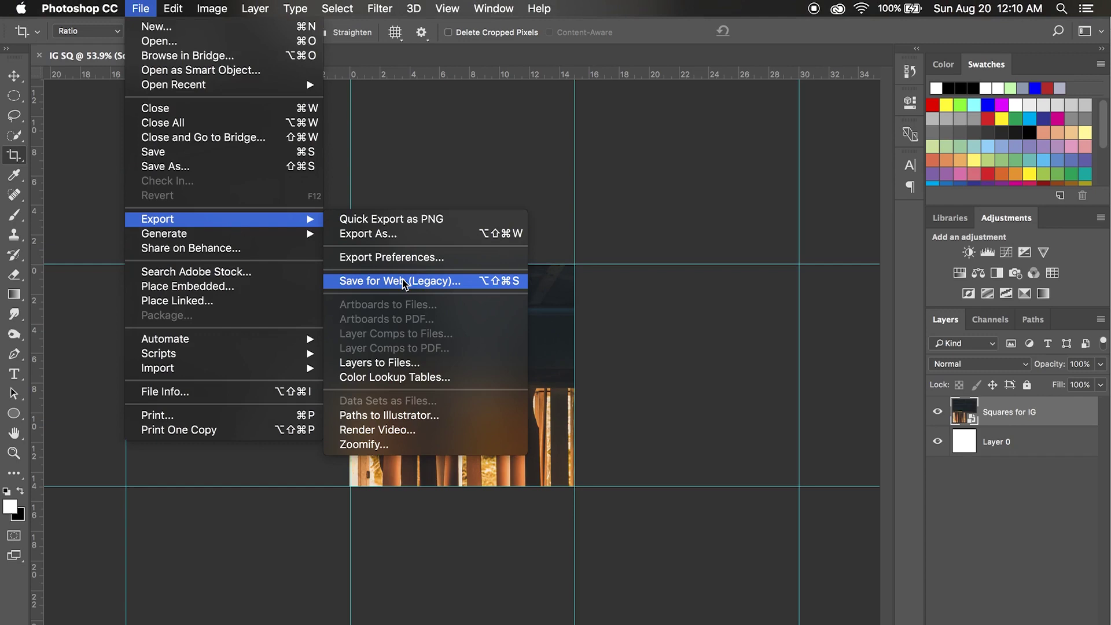
left_click(403, 282)
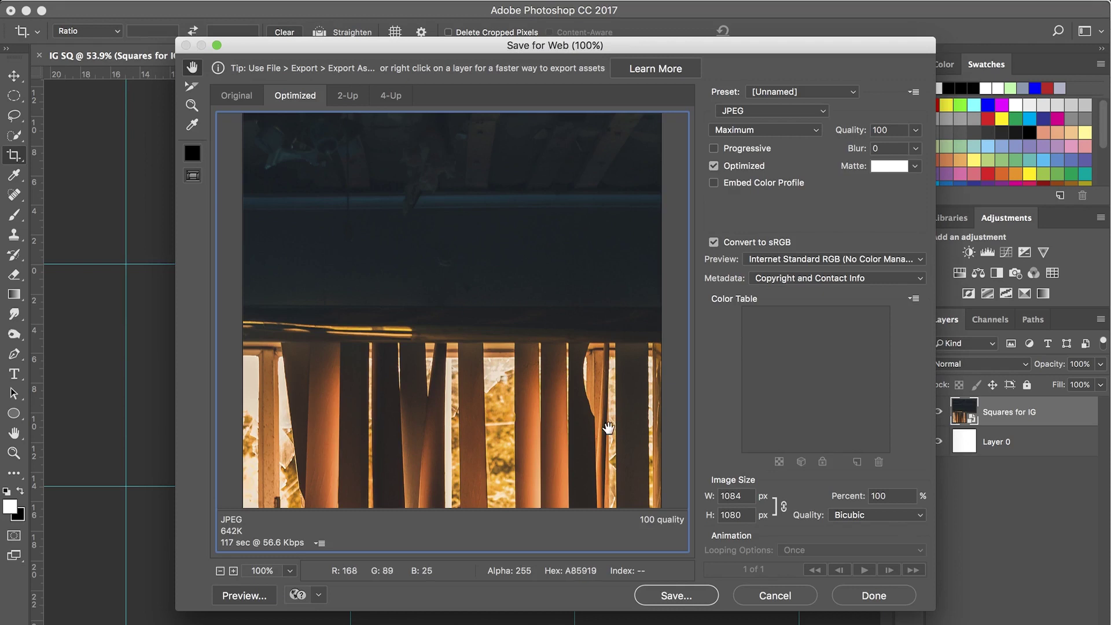
left_click(669, 598)
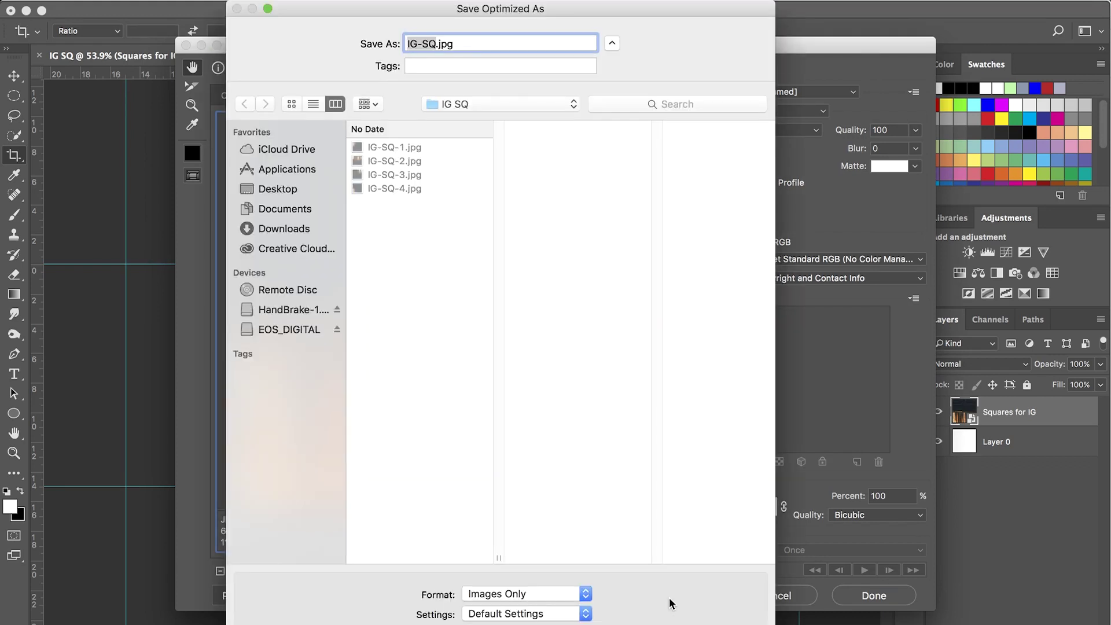